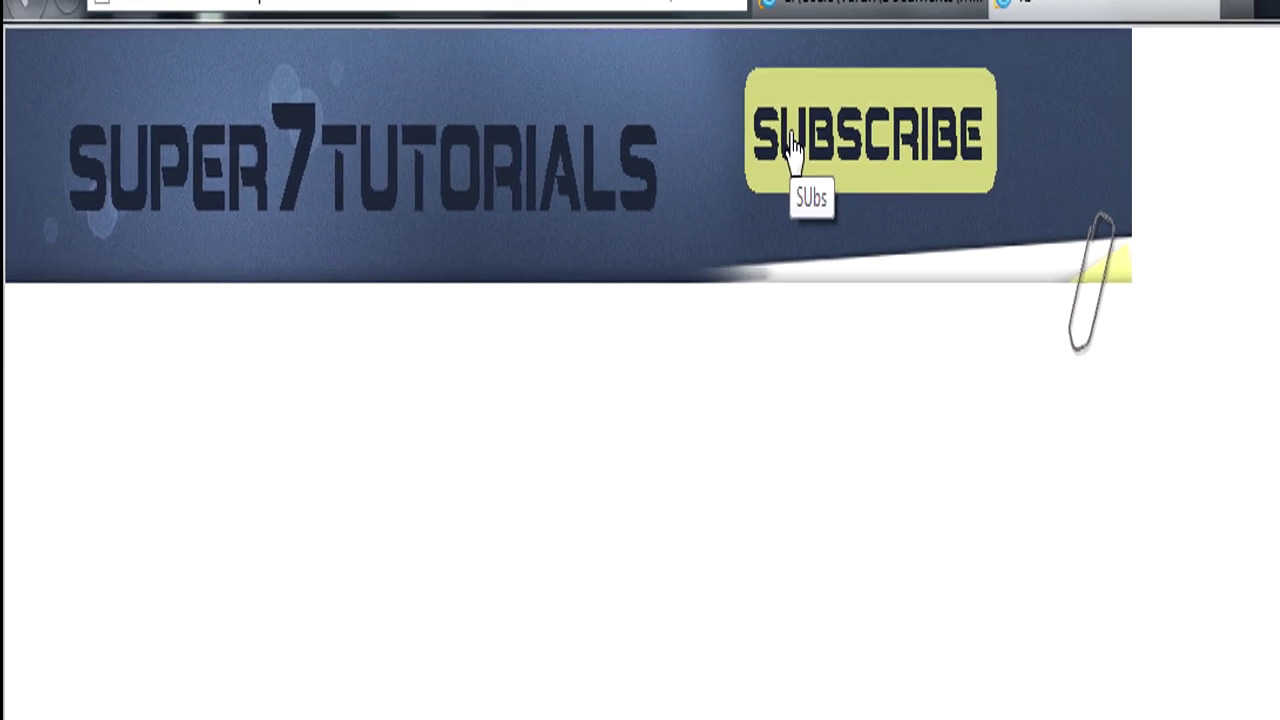
# - Follow the SUBSCRIBE link to reach the Super7tutorials subscription confirmation page
pyautogui.click(733, 112)
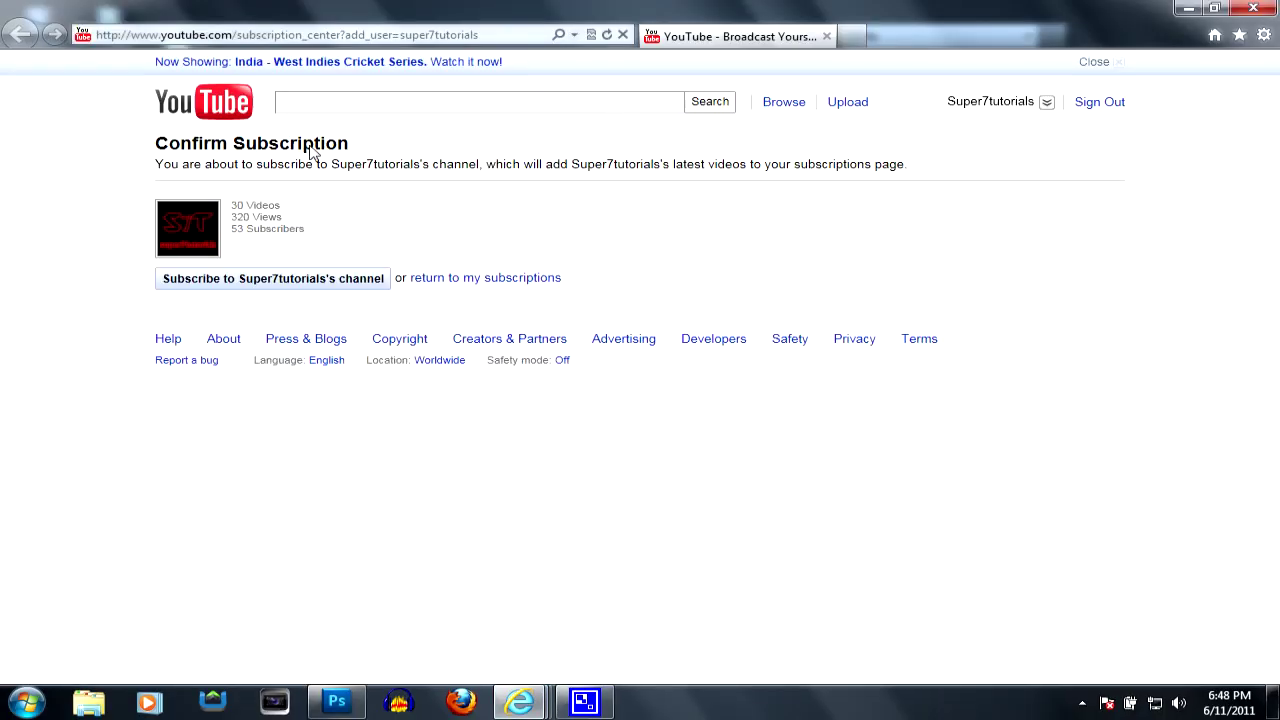
pyautogui.moveTo(205, 166); pyautogui.dragTo(672, 167)
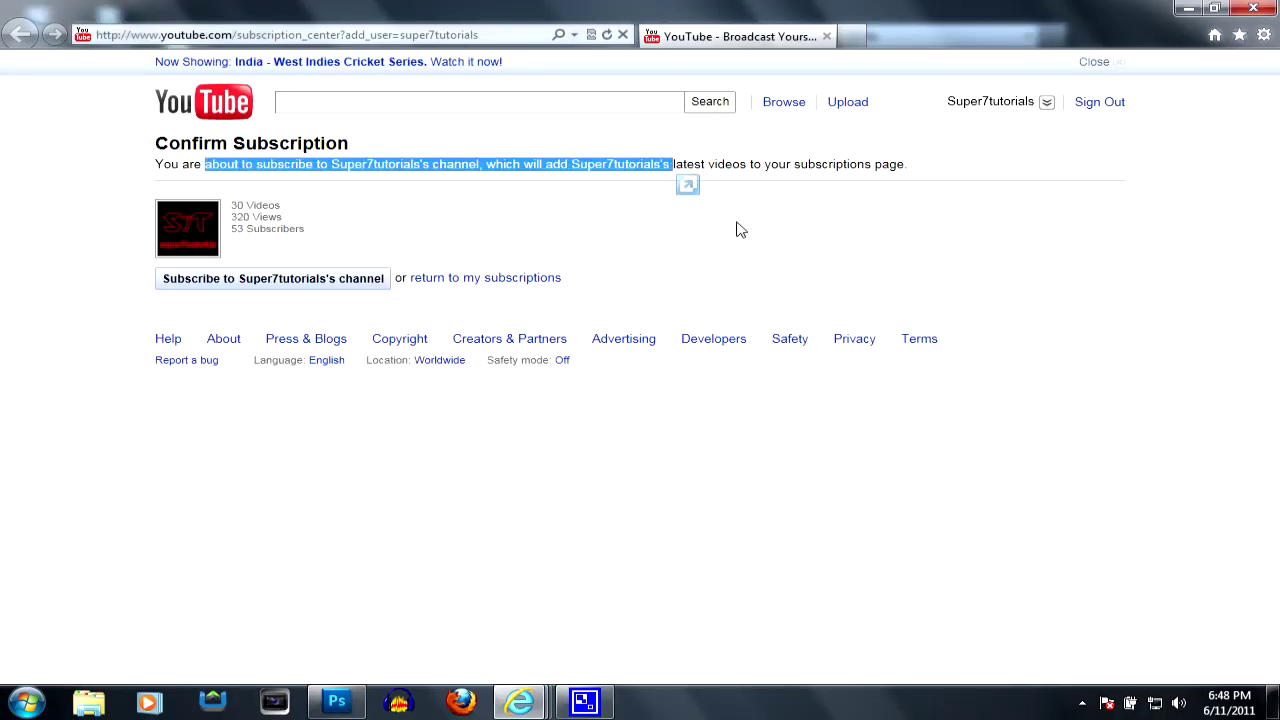
pyautogui.click(990, 276)
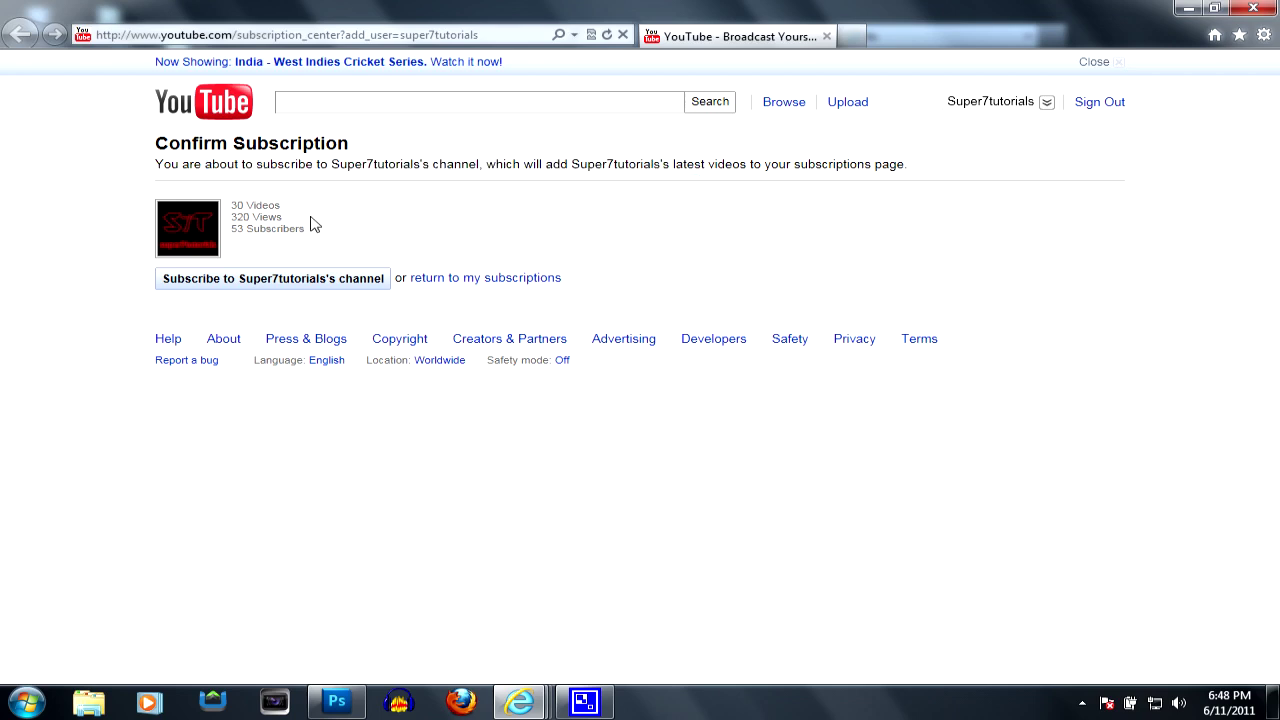
# - Close the YouTube window, the 4b page and Internet Explorer, returning to Photoshop
pyautogui.click(1253, 8)
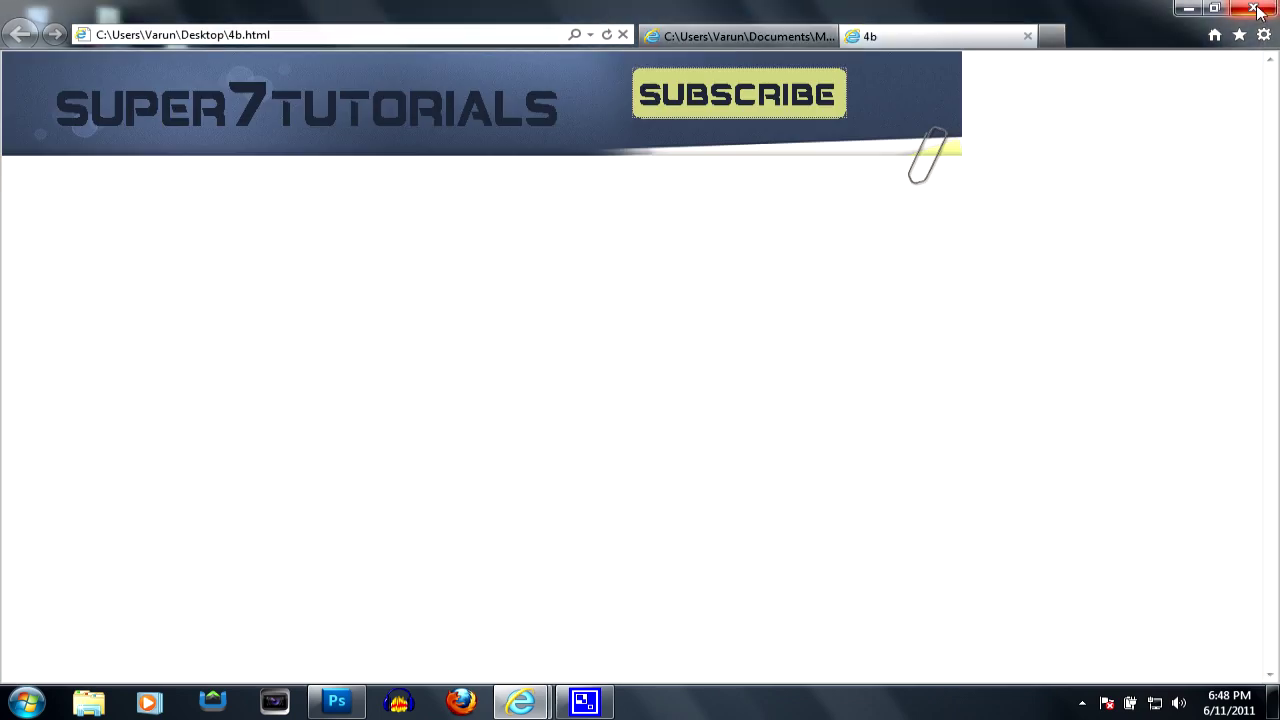
pyautogui.click(1027, 36)
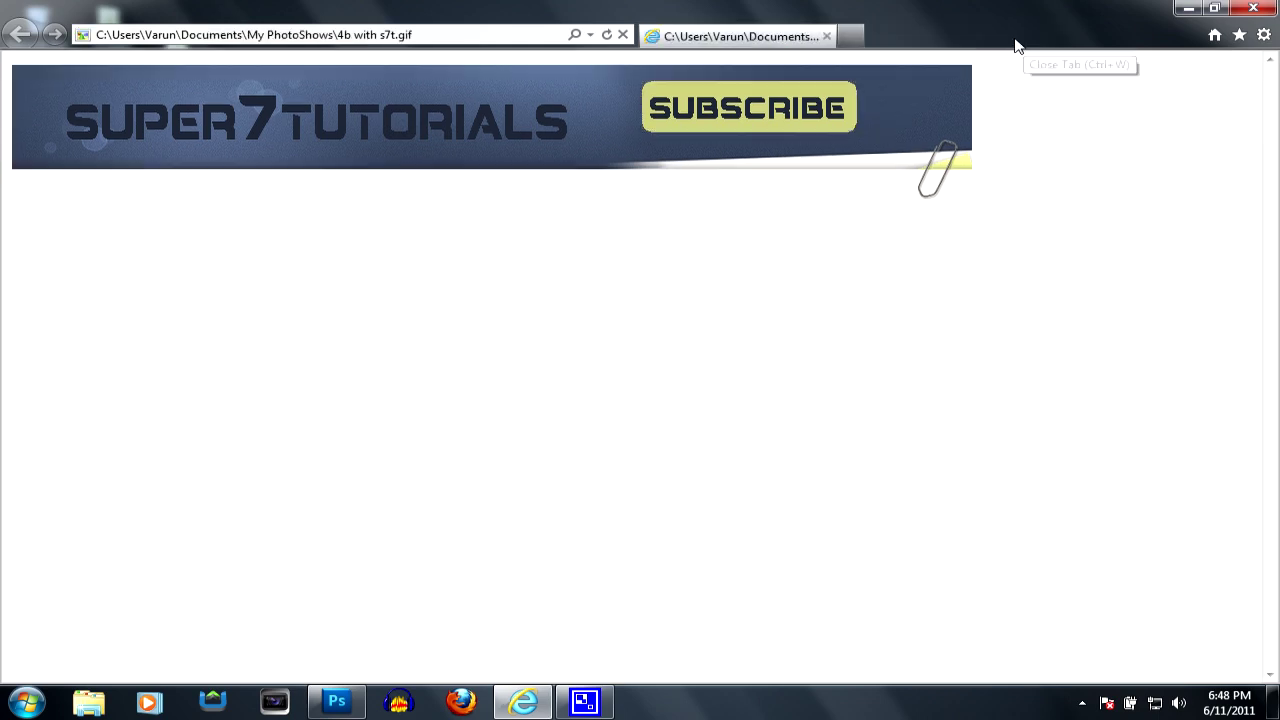
pyautogui.click(827, 37)
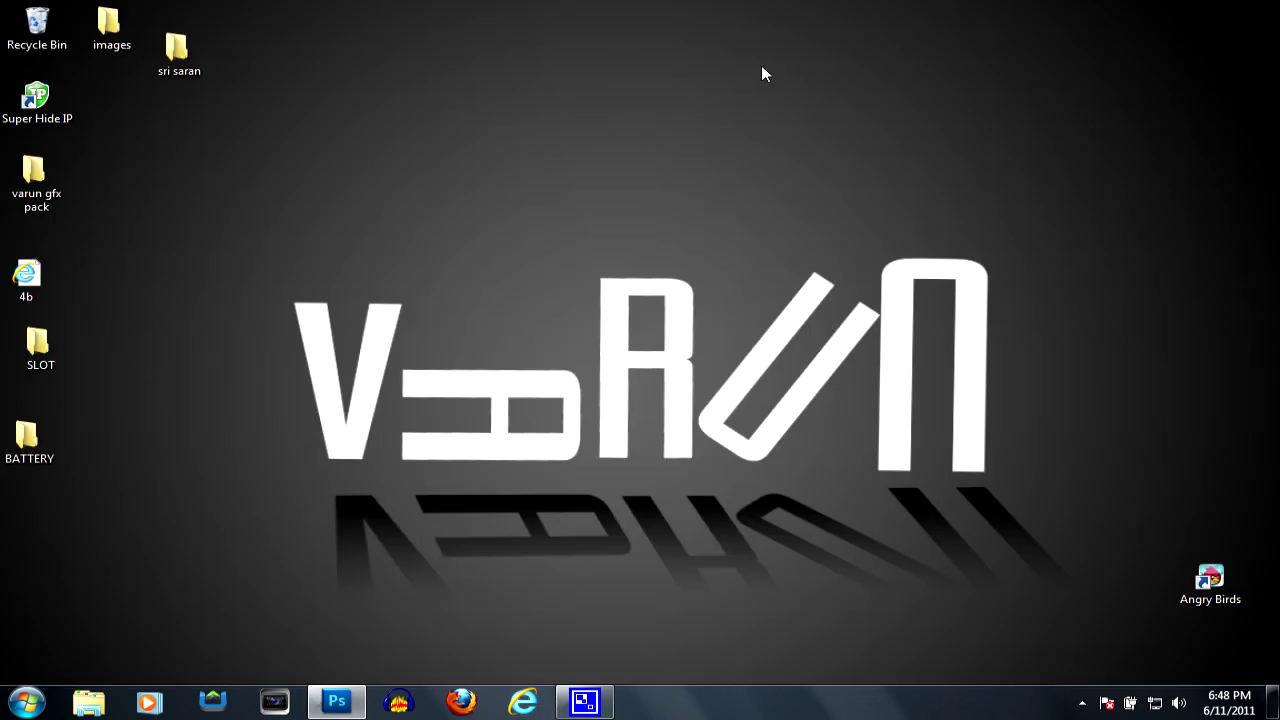
pyautogui.click(337, 701)
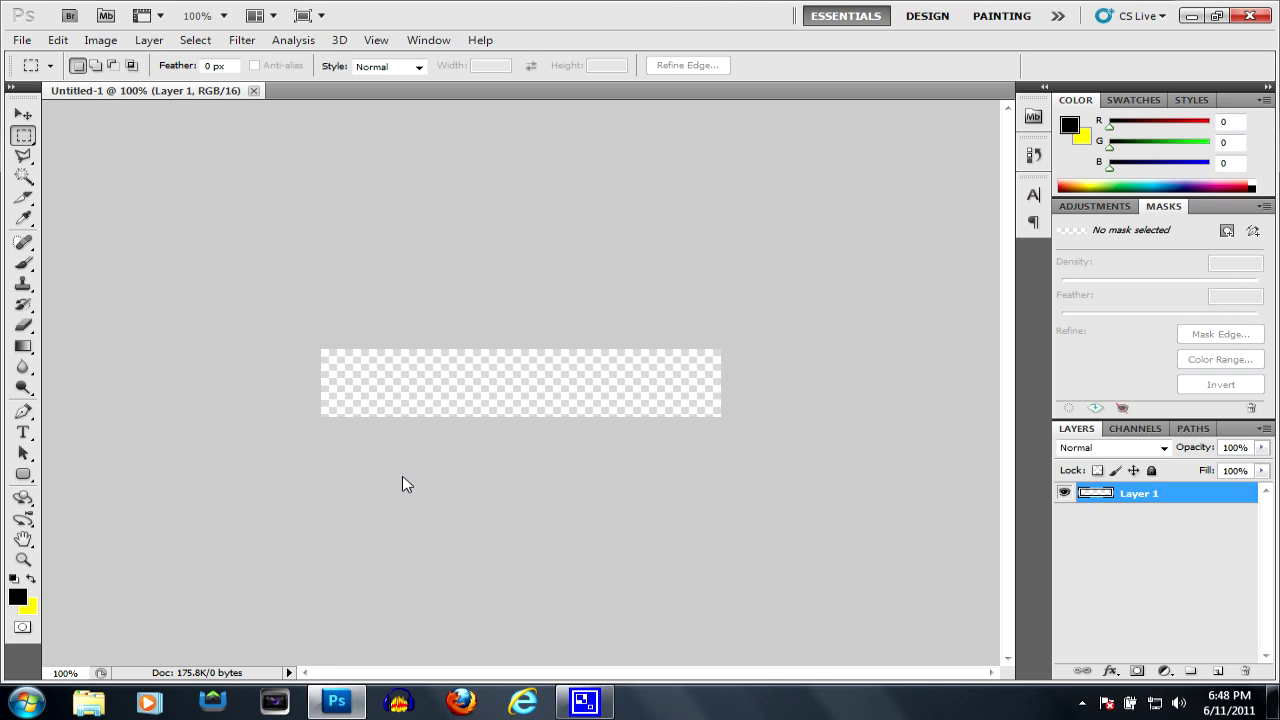
# - Draw a black rounded rectangle in the transparent strip and start a text layer on it
pyautogui.click(23, 474)
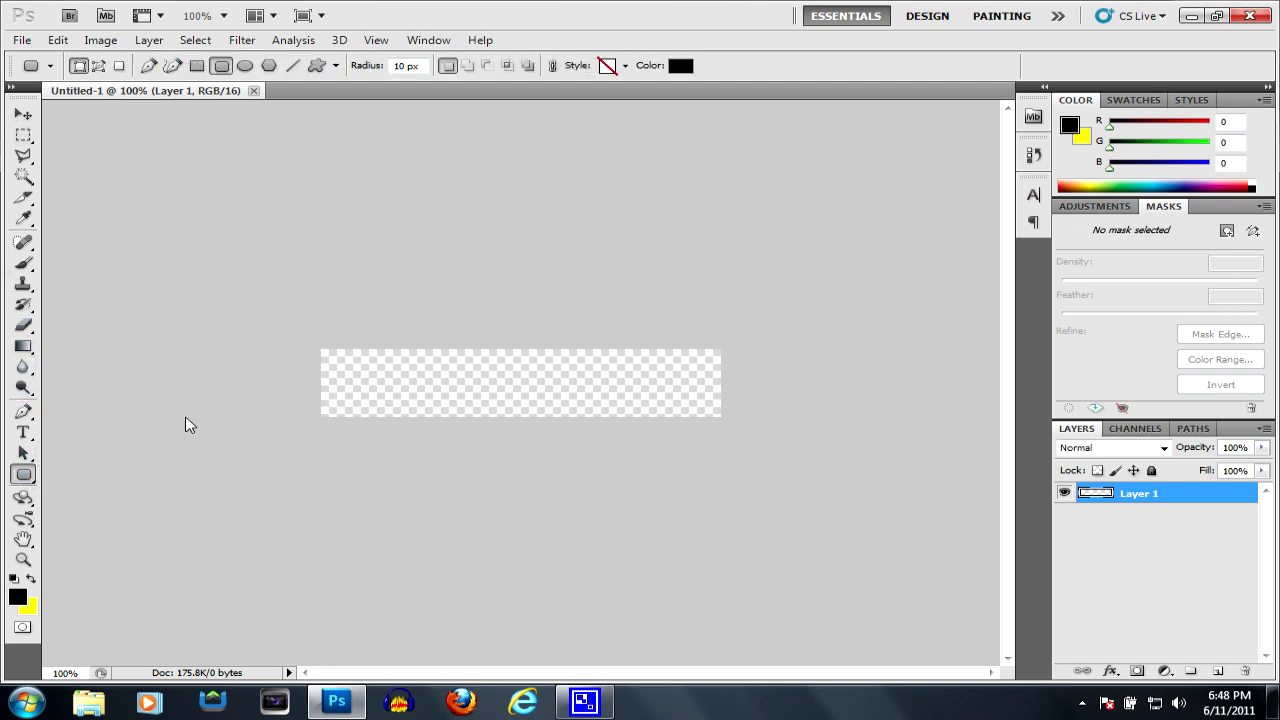
pyautogui.moveTo(340, 362)
pyautogui.mouseDown()
pyautogui.moveTo(611, 411)
pyautogui.moveTo(706, 405)
pyautogui.mouseUp()
pyautogui.click(23, 432)
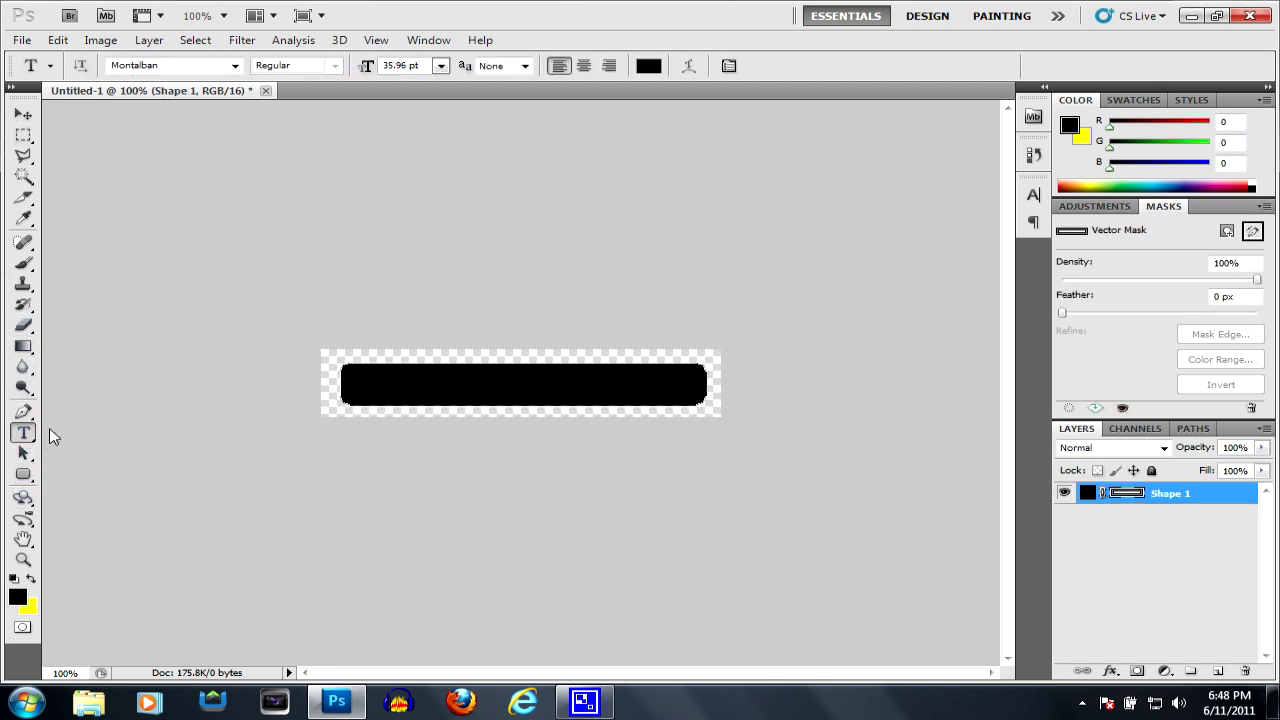
pyautogui.click(392, 406)
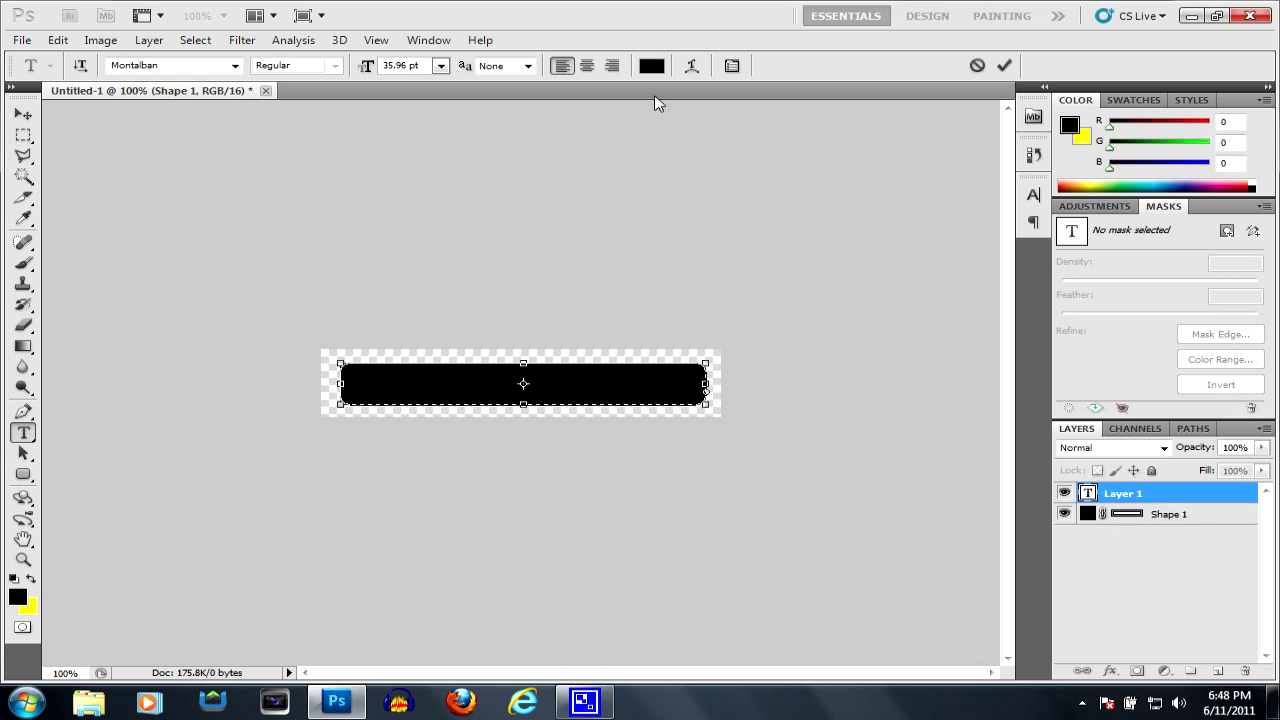
# - Type PHOTOSHOP in white on the black rounded rectangle
pyautogui.click(651, 65)
pyautogui.moveTo(440, 239); pyautogui.dragTo(388, 139)
pyautogui.press('Return')
pyautogui.write('photos')
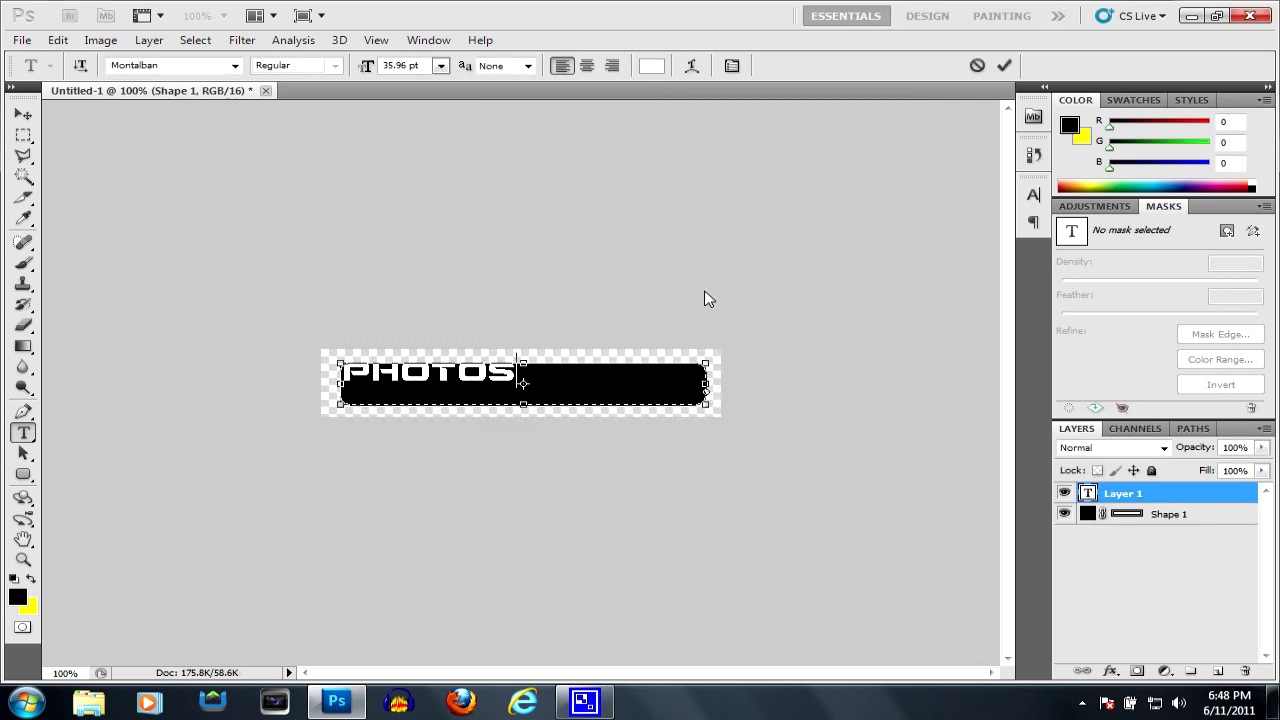
pyautogui.write('hop')
pyautogui.click(23, 113)
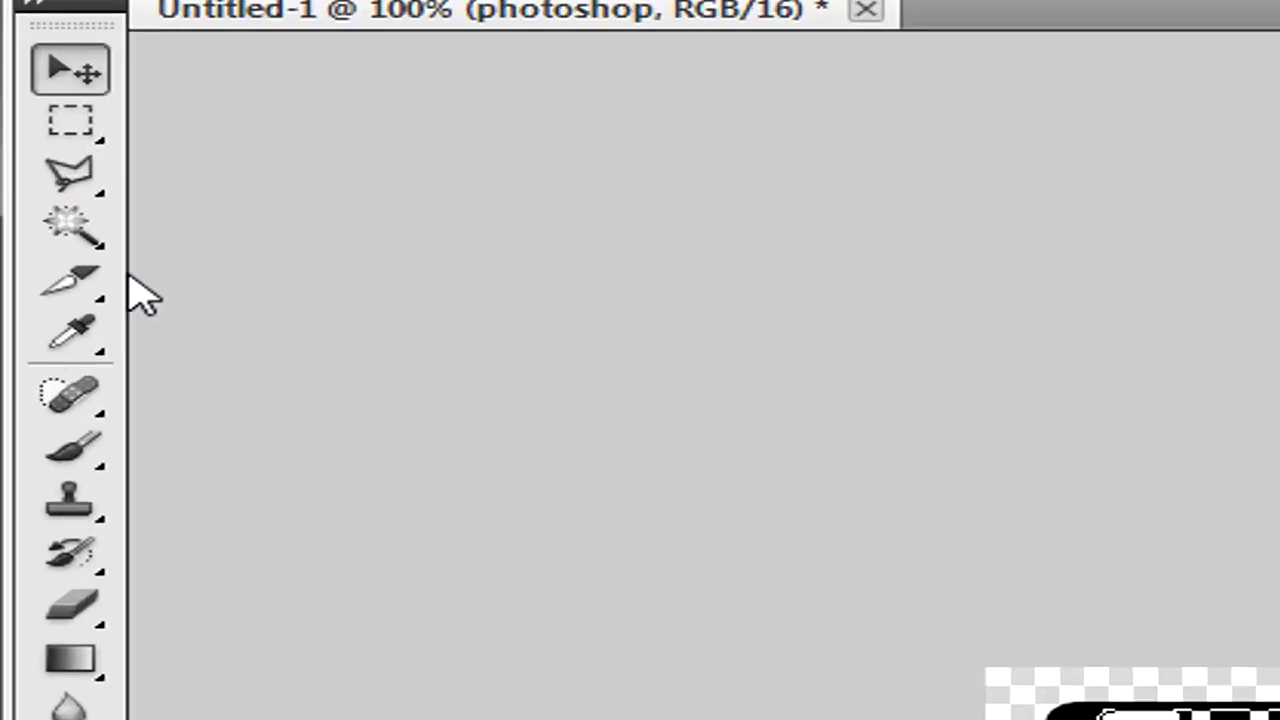
pyautogui.moveTo(105, 286); pyautogui.dragTo(172, 287)
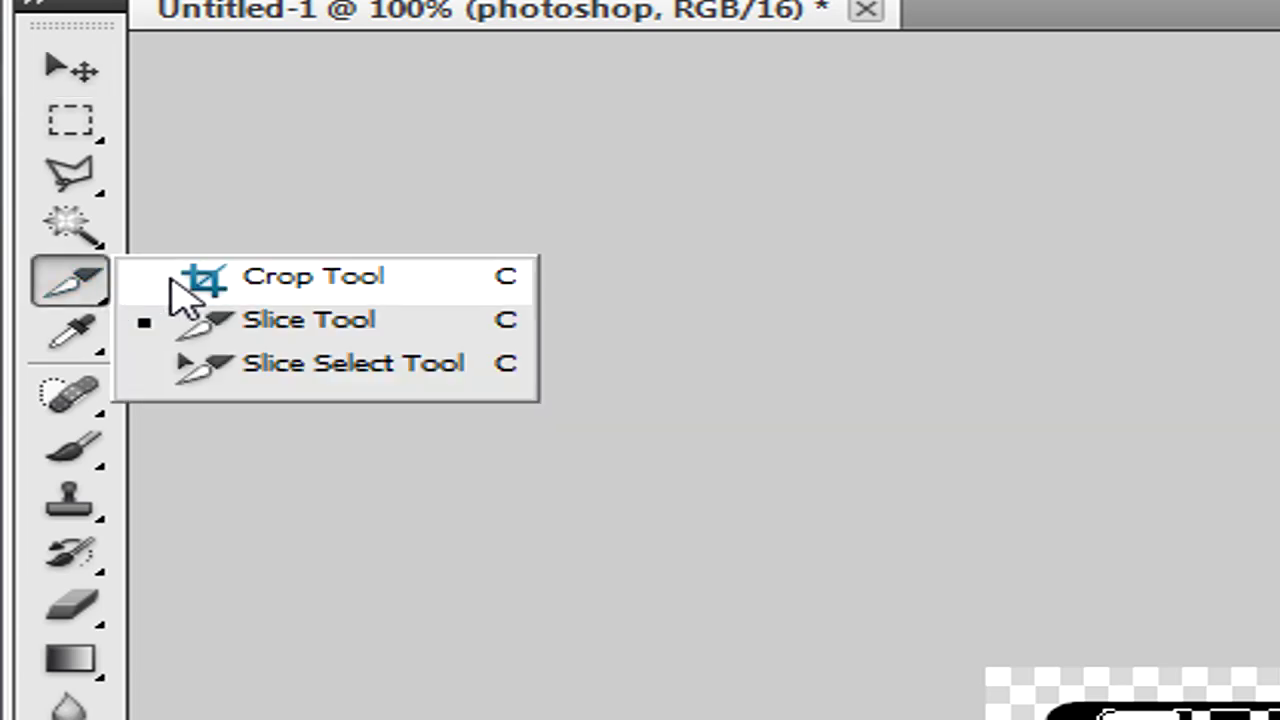
# - Switch from the Crop tool to the Slice Tool in the crop/slice flyout
pyautogui.click(170, 279)
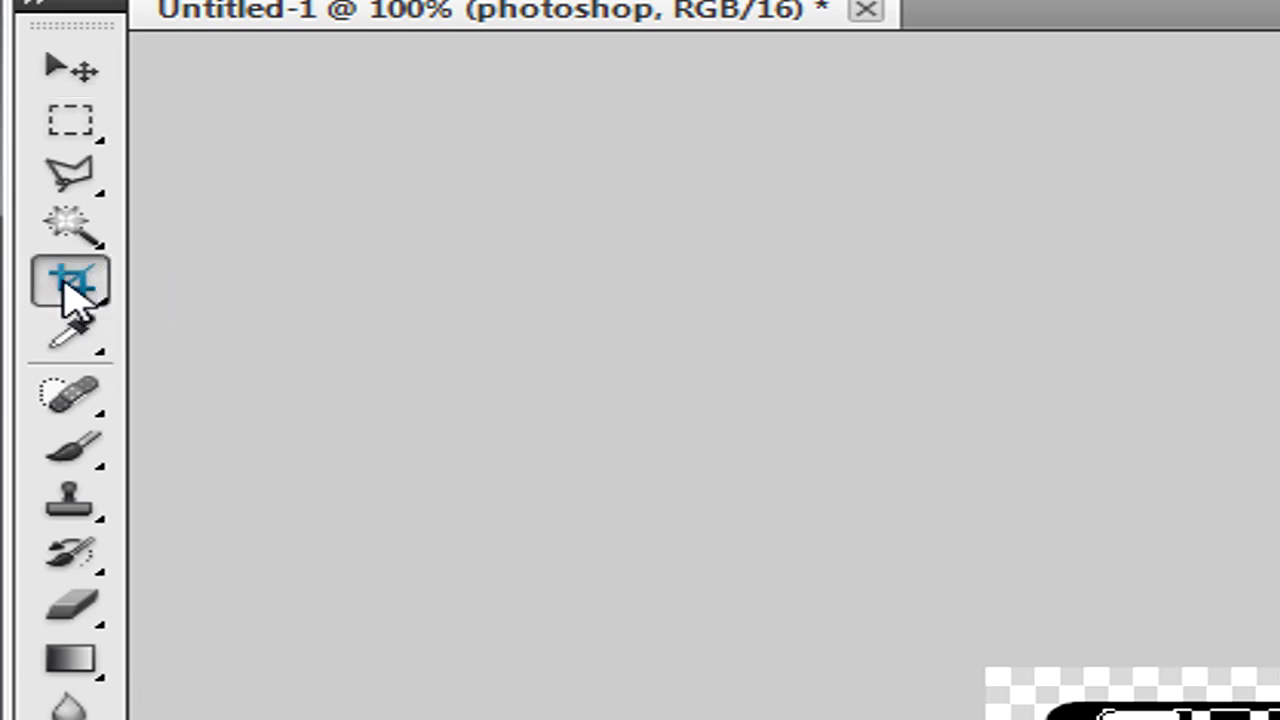
pyautogui.moveTo(70, 290); pyautogui.dragTo(262, 350)
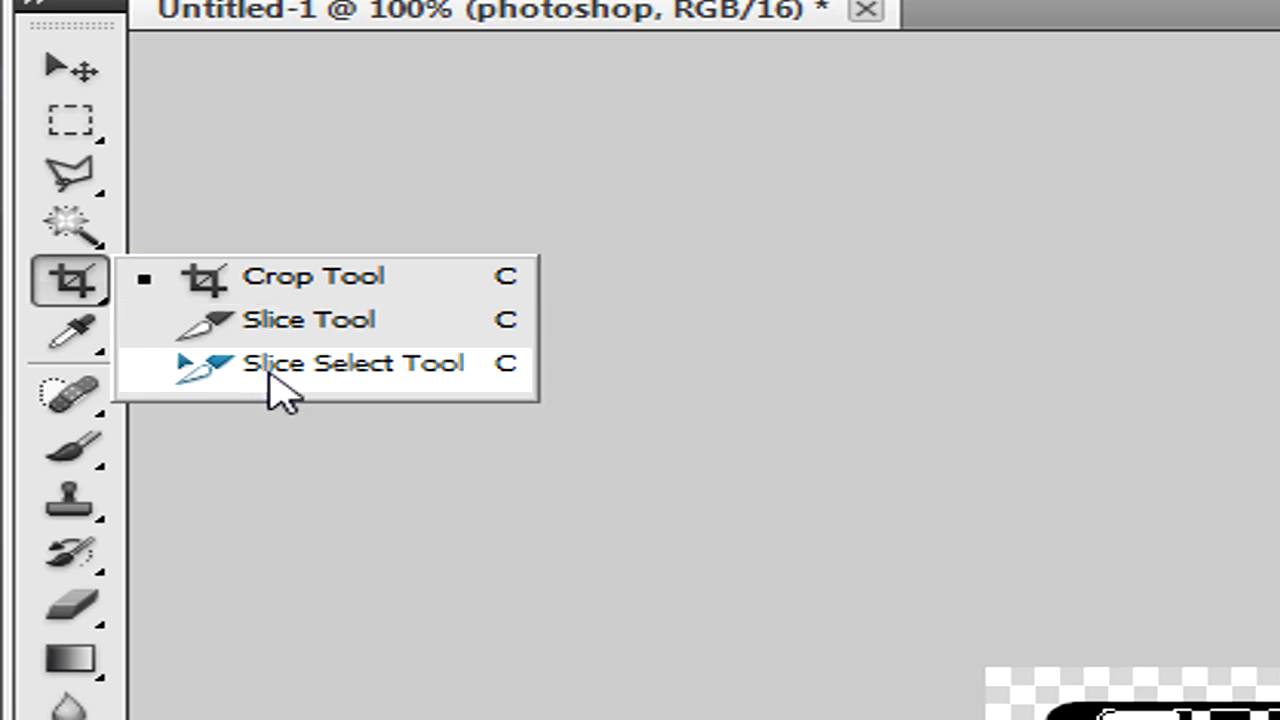
pyautogui.click(278, 343)
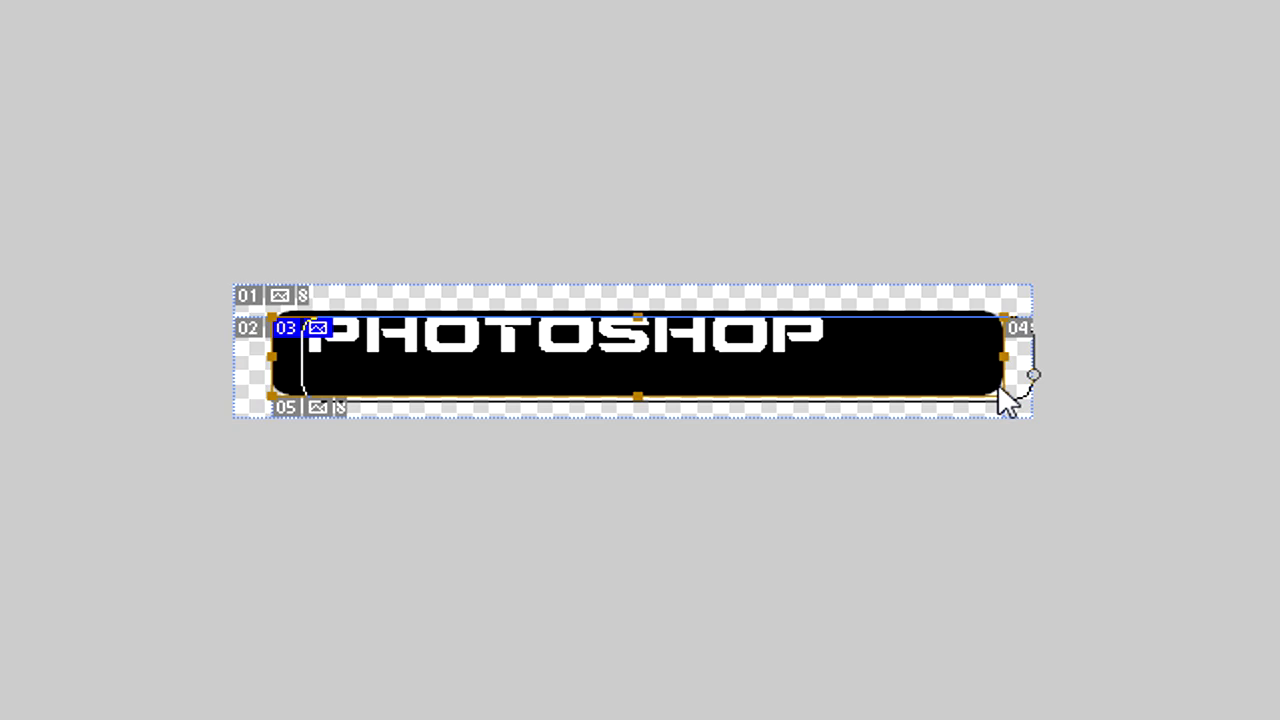
# - Open Slice Options for slice 03, keep type Image, and rename it photshop
pyautogui.rightClick(773, 364)
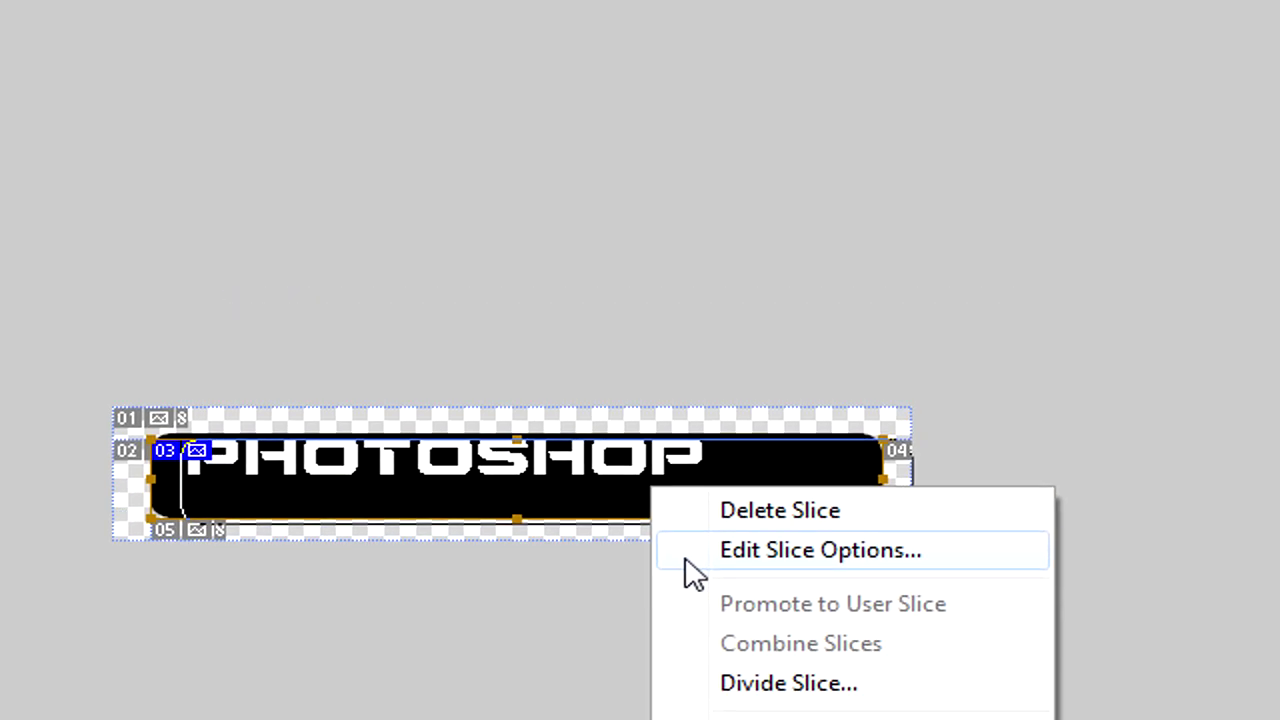
pyautogui.click(775, 468)
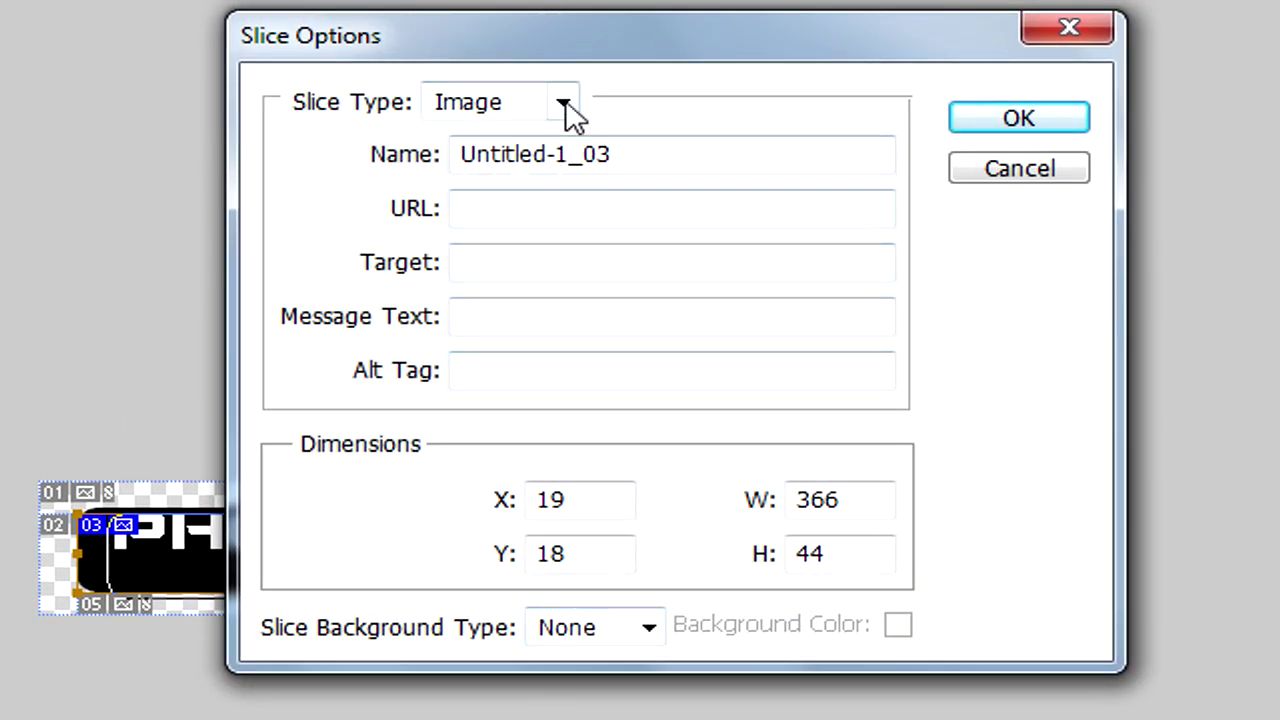
pyautogui.click(561, 106)
pyautogui.click(561, 106)
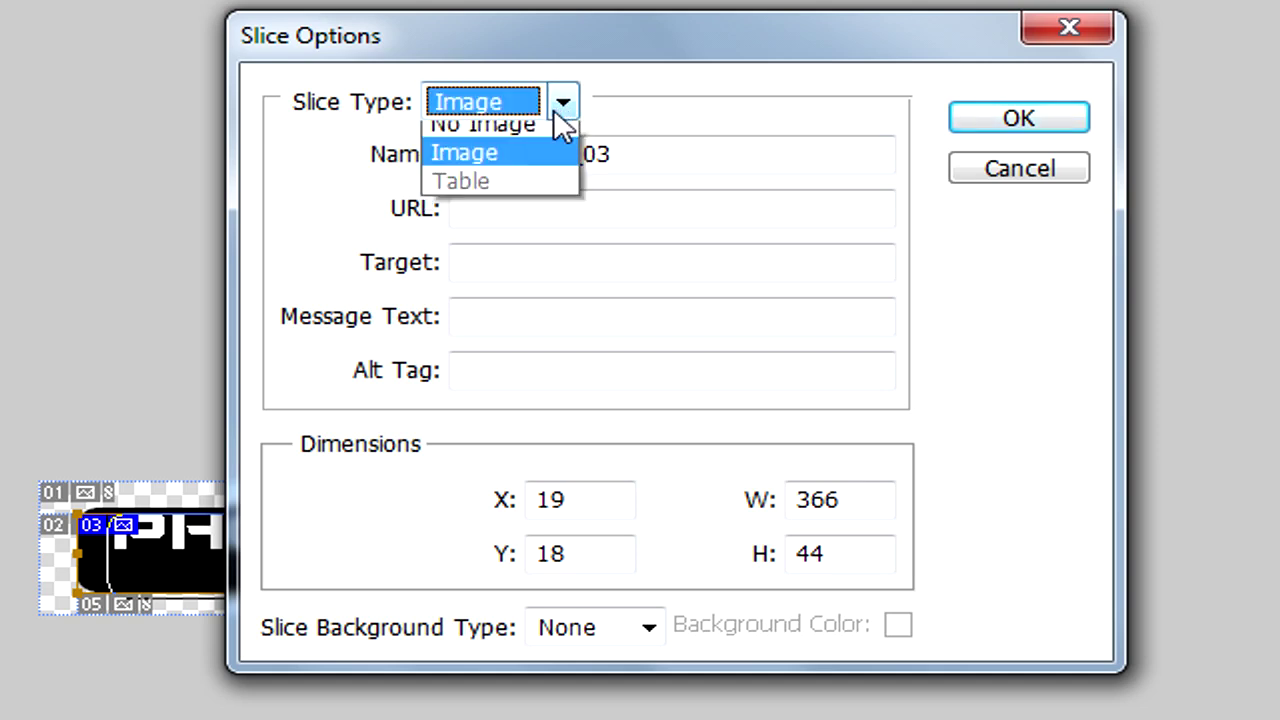
pyautogui.click(543, 164)
pyautogui.click(613, 157)
pyautogui.doubleClick(612, 155)
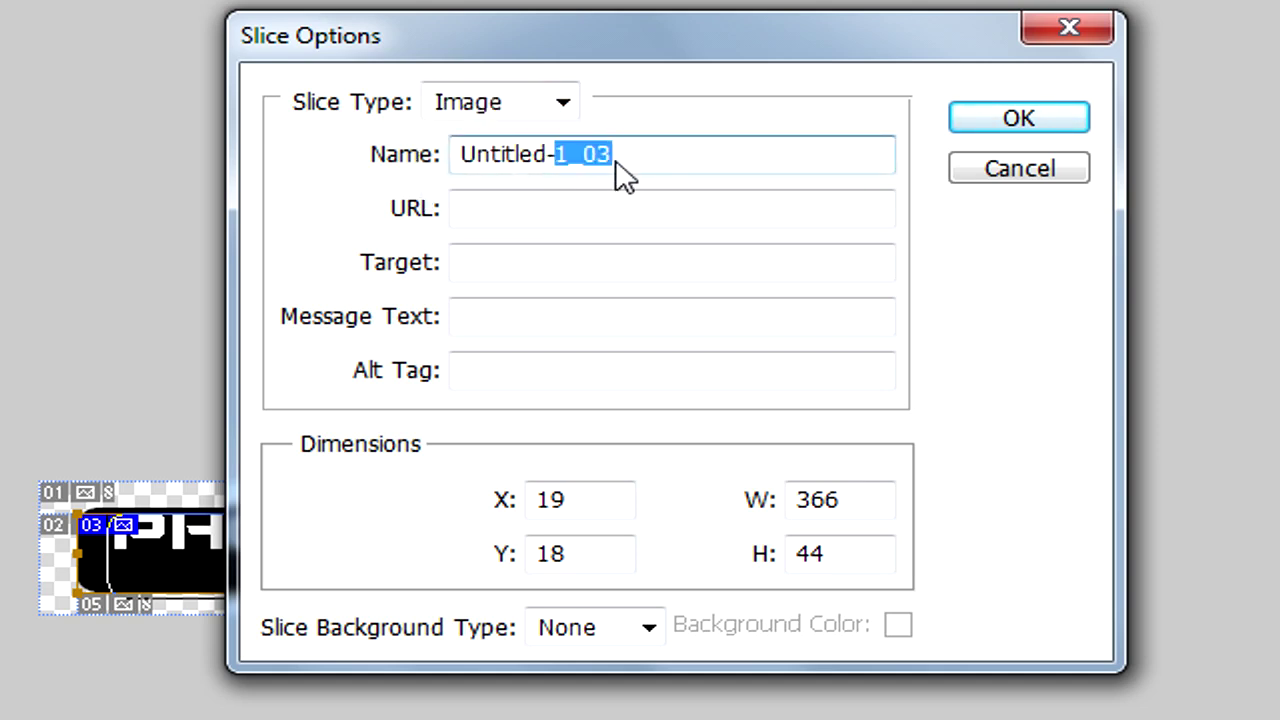
pyautogui.moveTo(615, 160); pyautogui.dragTo(457, 160)
pyautogui.click(455, 166)
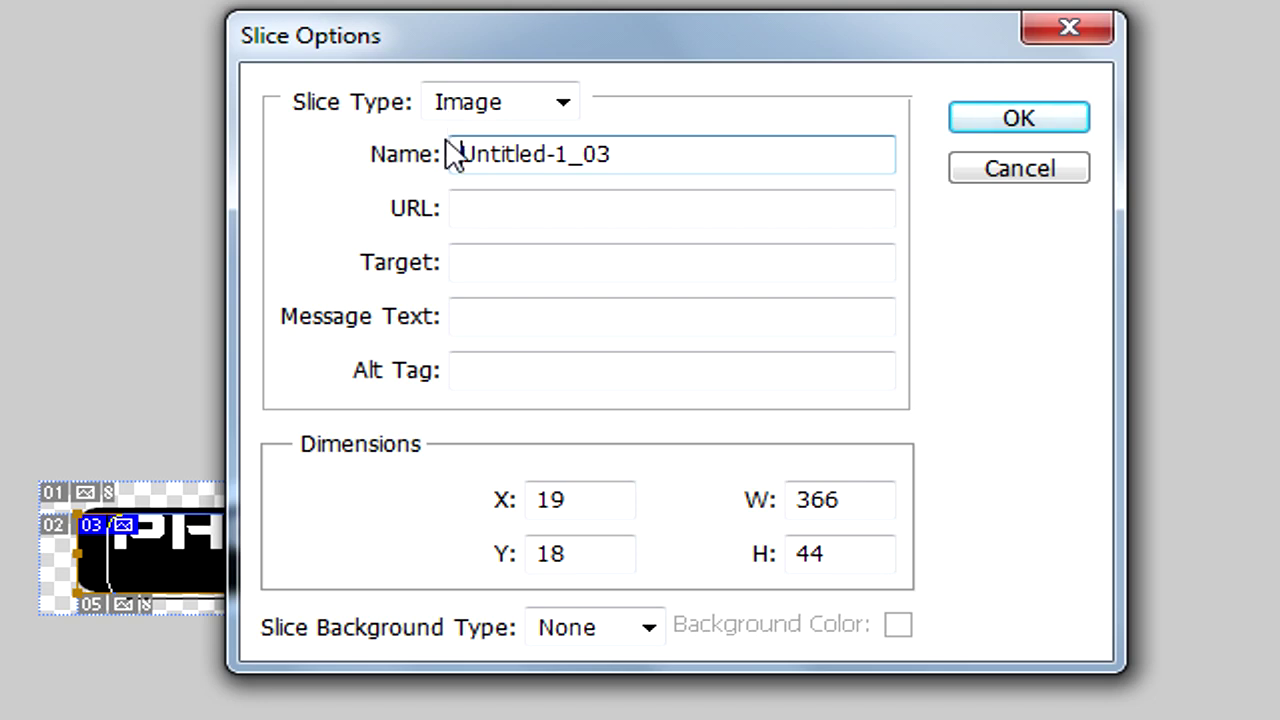
pyautogui.moveTo(617, 157); pyautogui.dragTo(437, 167)
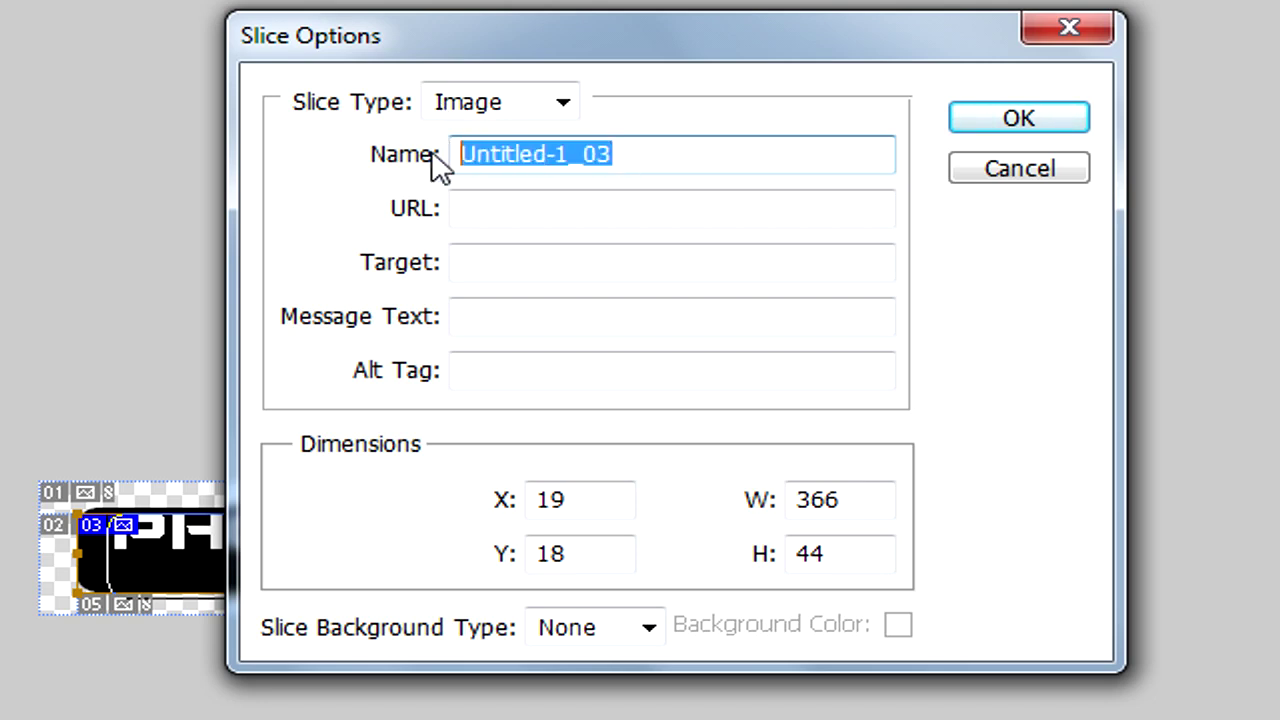
pyautogui.press('BackSpace')
pyautogui.write('phot')
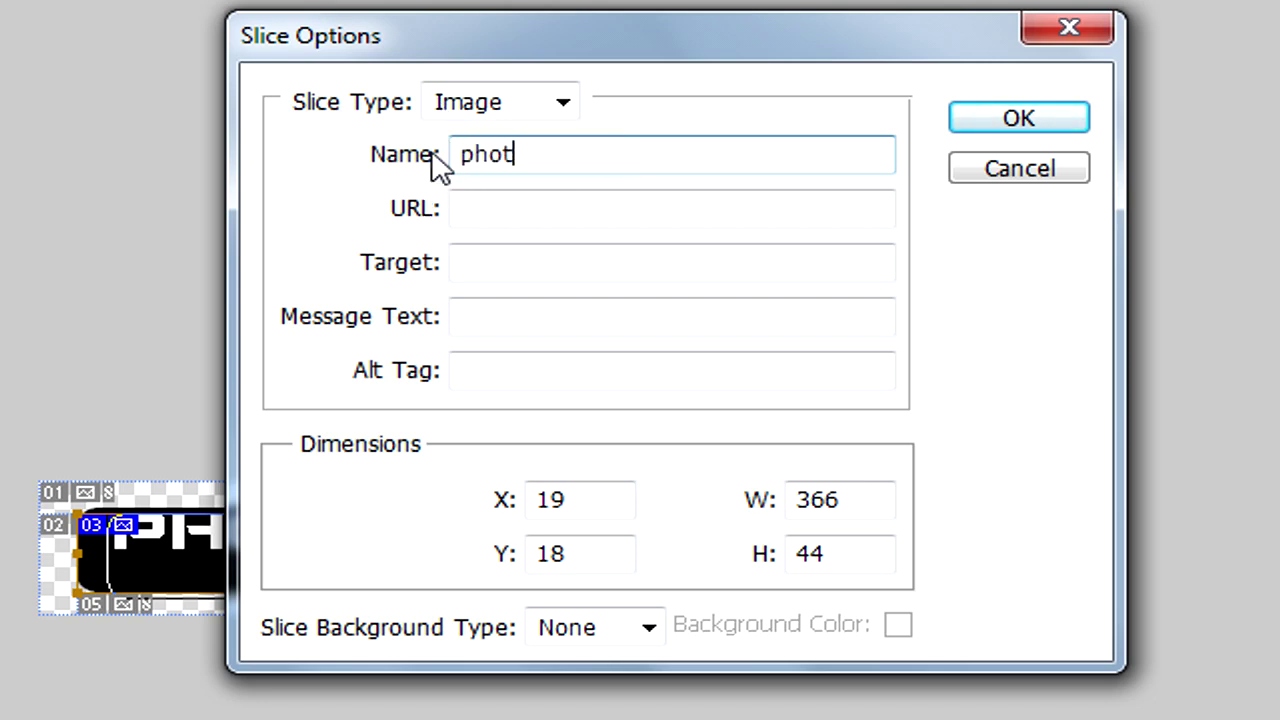
pyautogui.write('shop')
pyautogui.press('Tab')
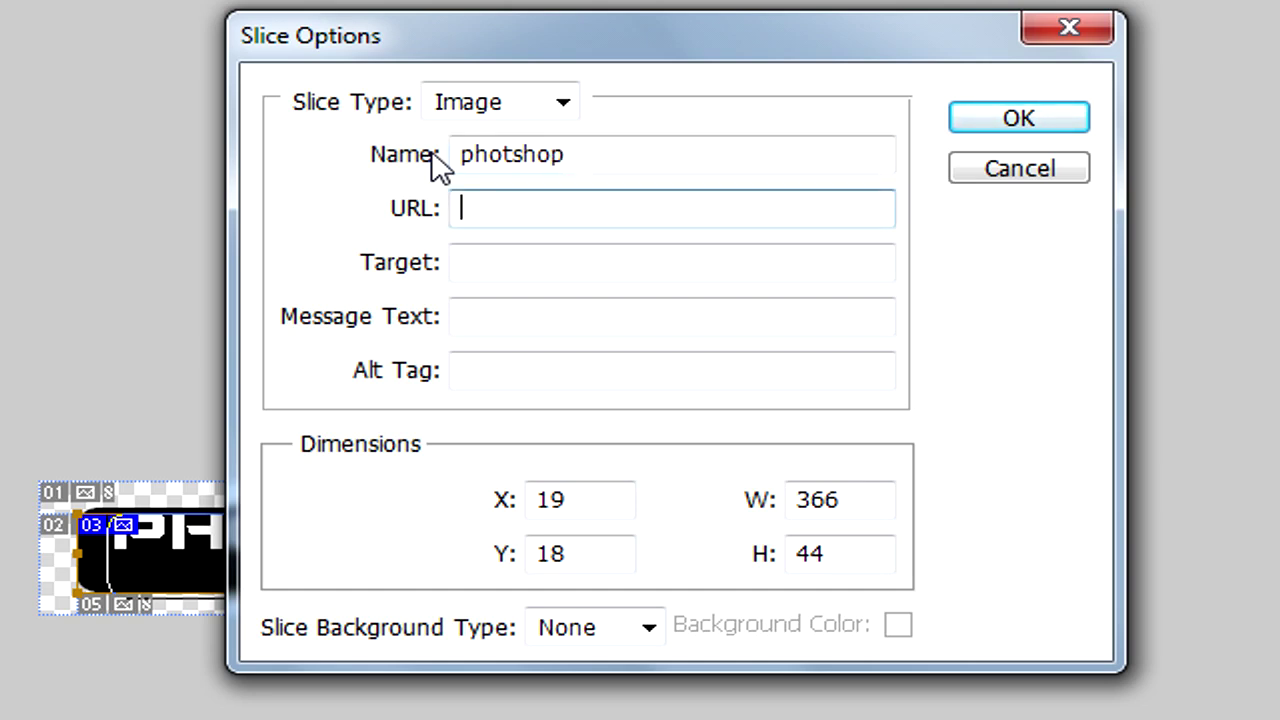
pyautogui.write('h')
pyautogui.write('ttp')
pyautogui.write(';')
pyautogui.write('//')
pyautogui.write('ww')
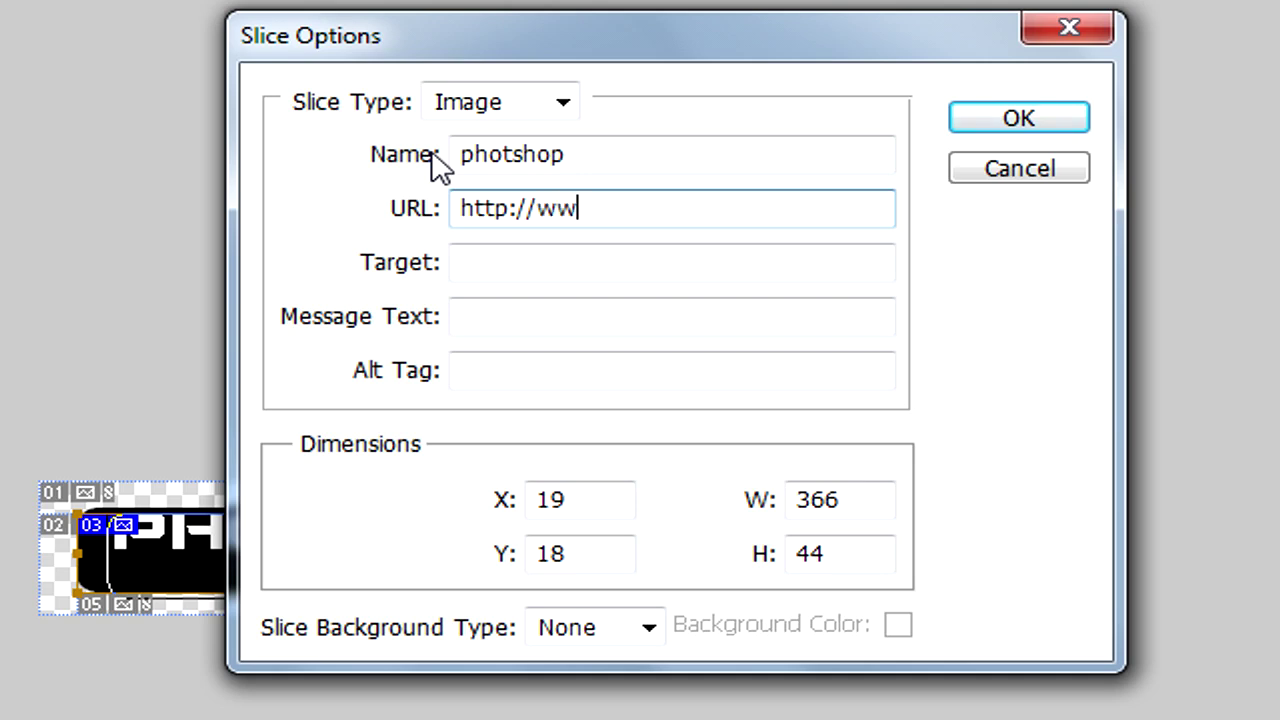
pyautogui.write('.')
pyautogui.press('BackSpace')
pyautogui.write('w.')
pyautogui.write('google.com')
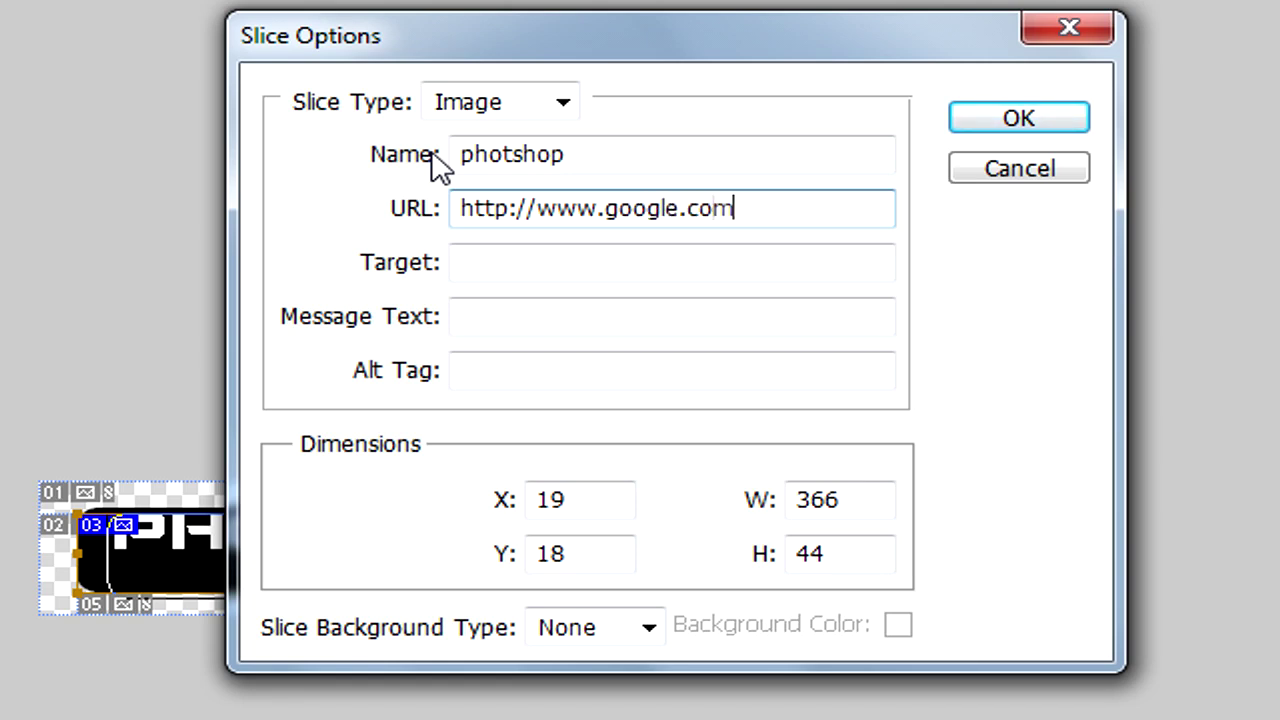
pyautogui.press('Tab')
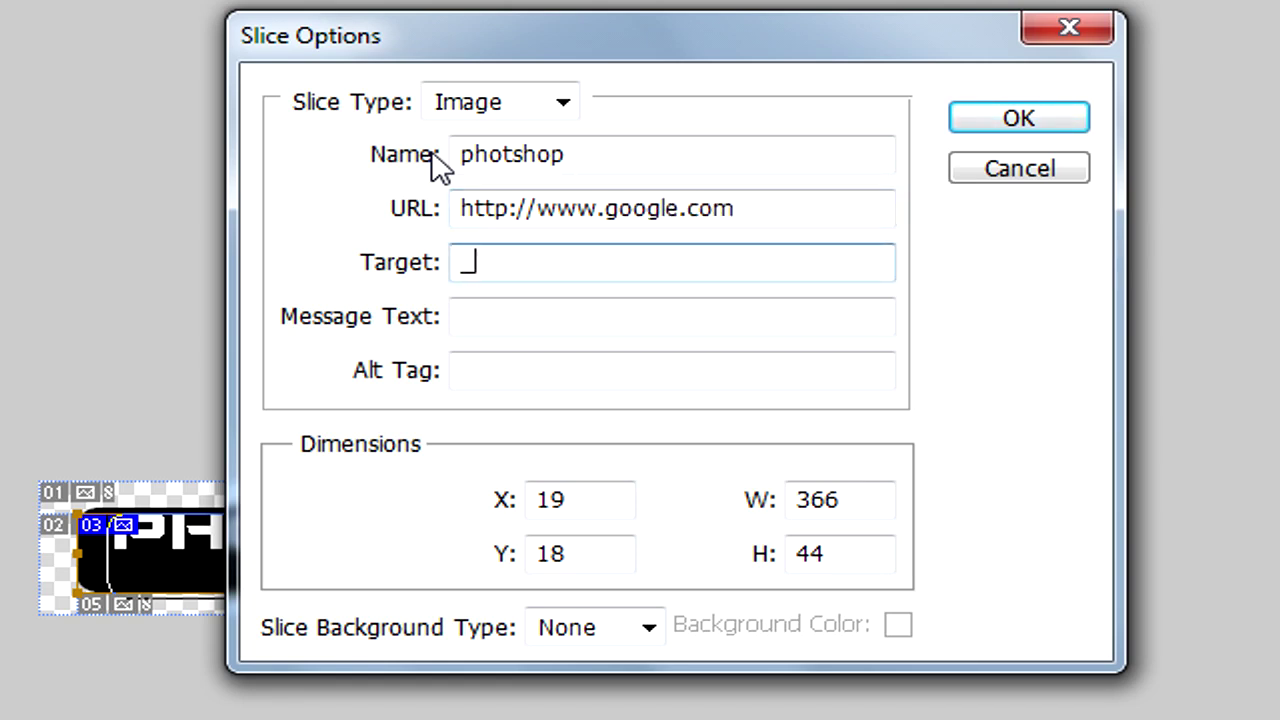
pyautogui.write('_blank')
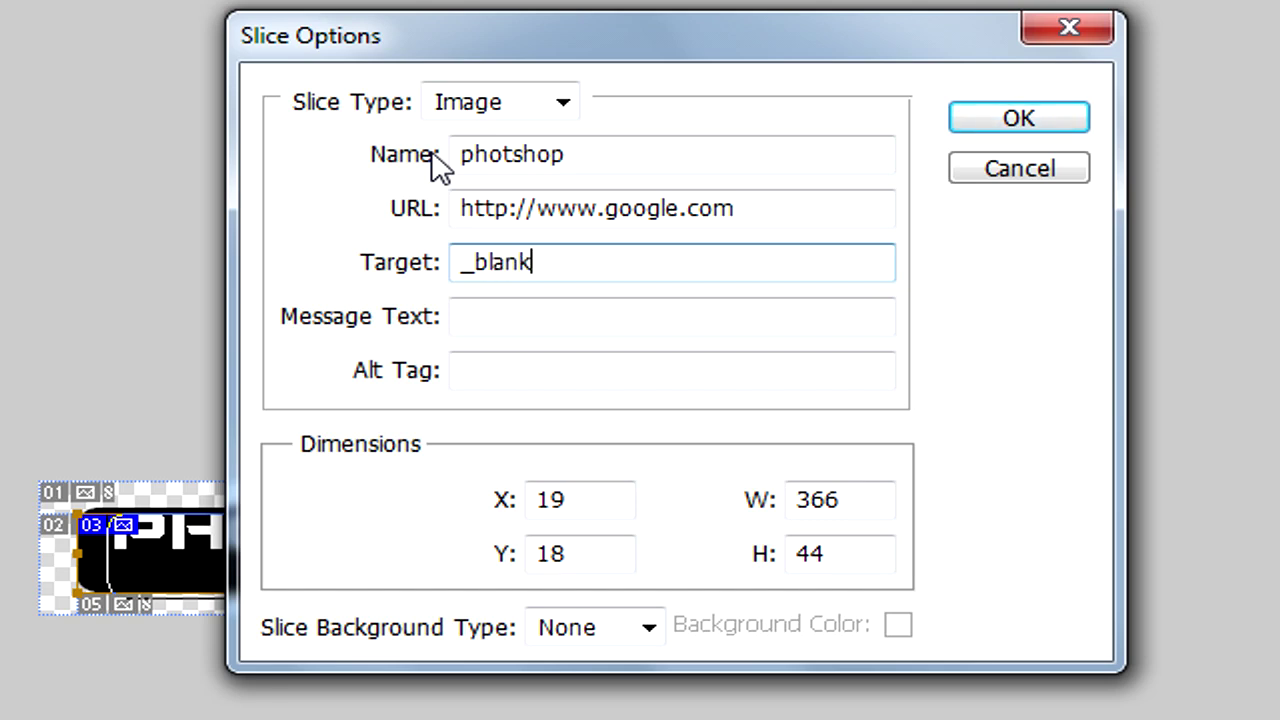
# - Enter message text 'photoshop' and alt tag 'photo', then confirm the slice options
pyautogui.click(463, 380)
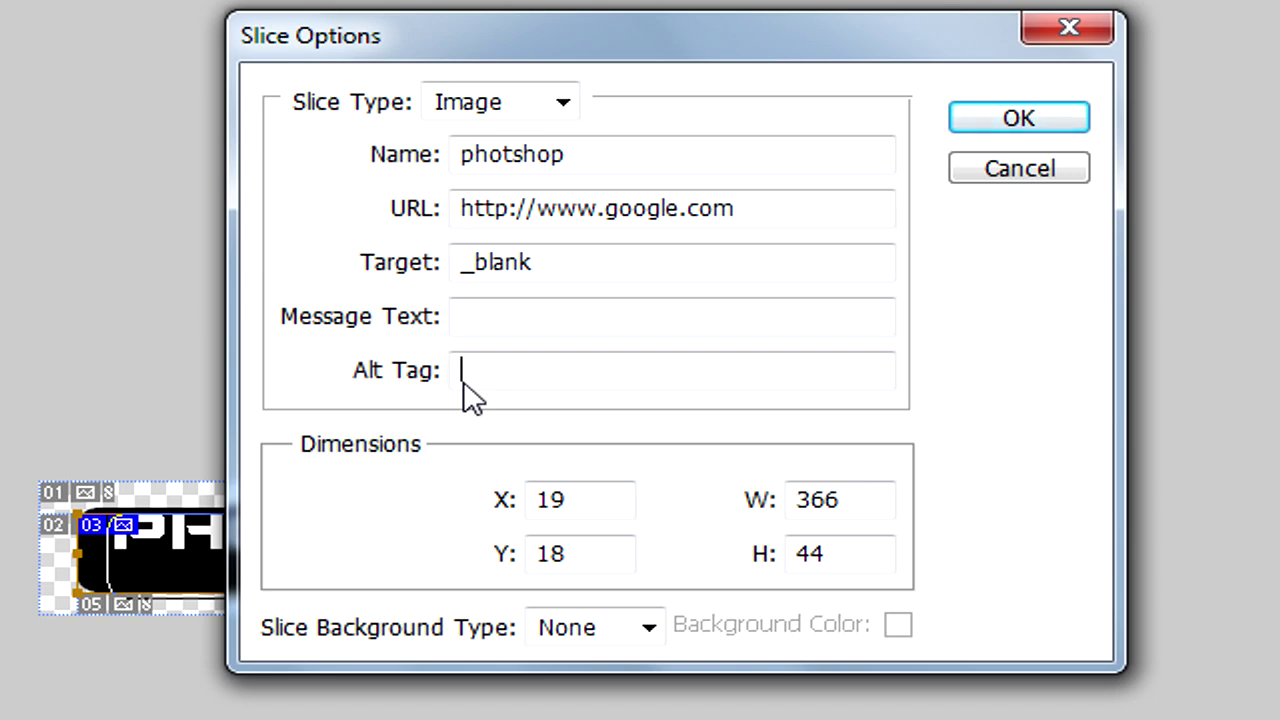
pyautogui.click(475, 322)
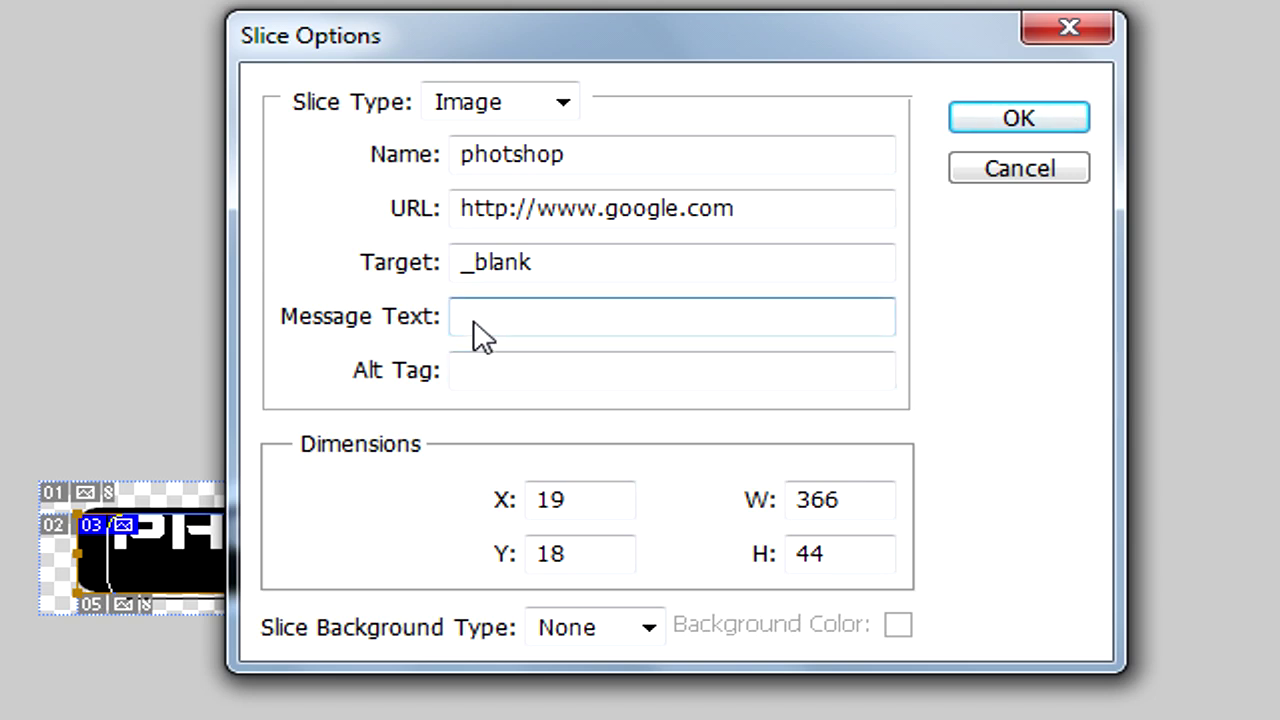
pyautogui.write('p')
pyautogui.write('hoto')
pyautogui.write('shop')
pyautogui.press('Tab')
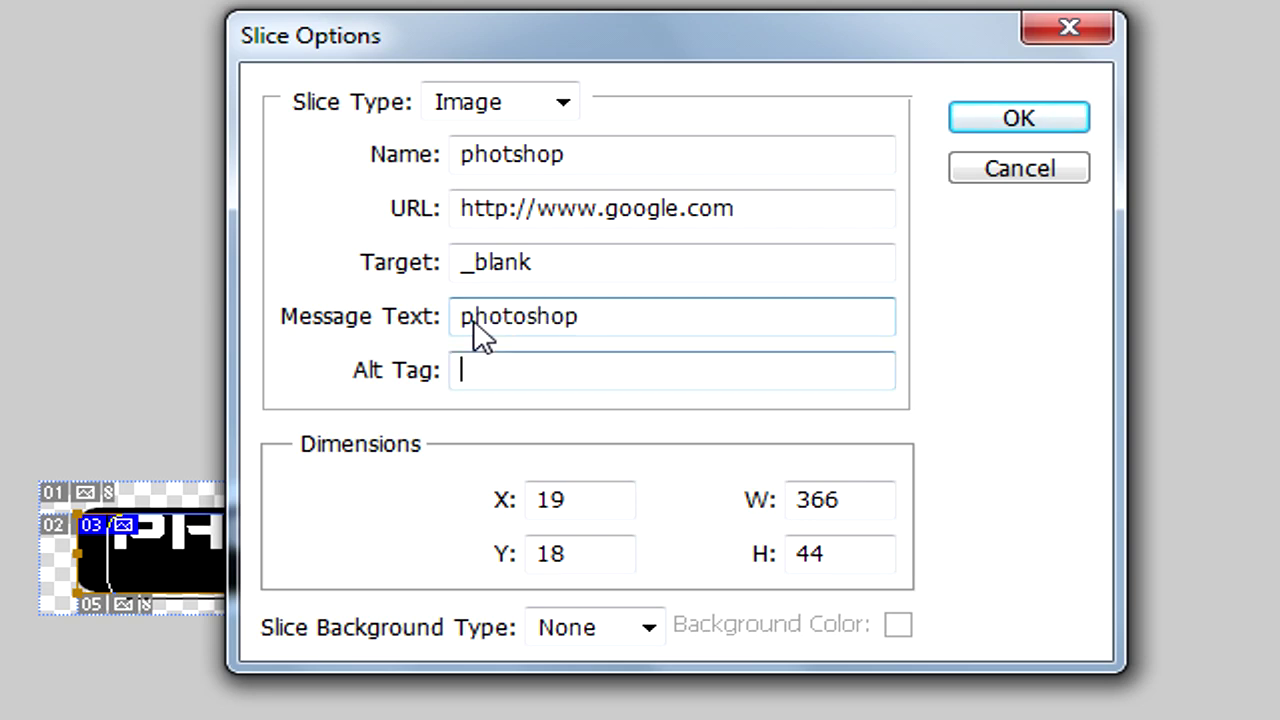
pyautogui.write('photo')
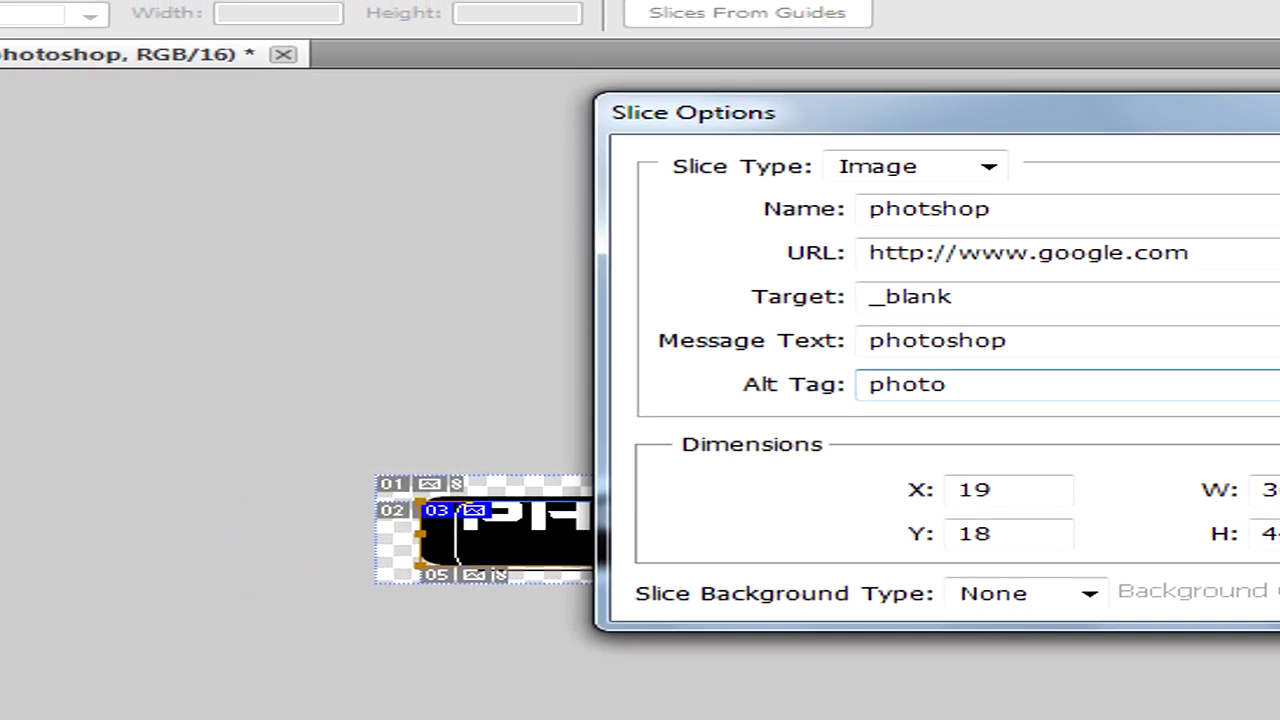
pyautogui.press('Return')
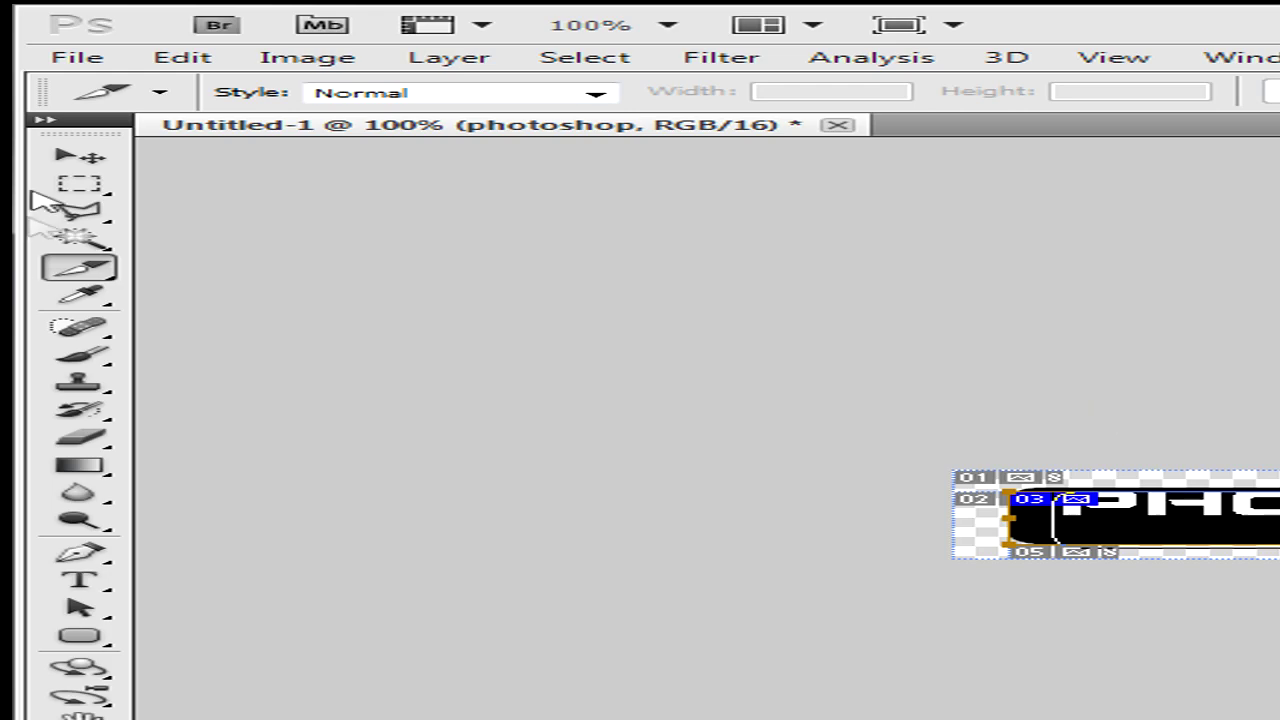
# - Save for Web & Devices as HTML and Images, named Untitled-1, on the Desktop
pyautogui.click(80, 60)
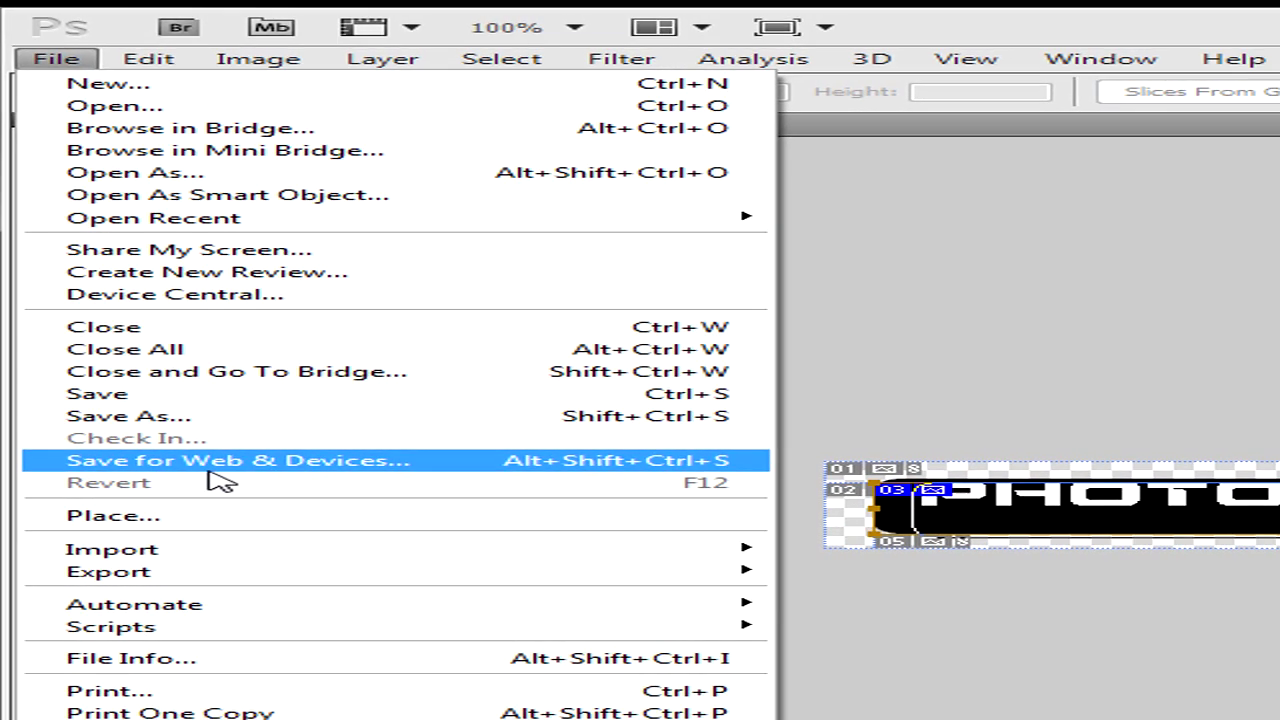
pyautogui.click(120, 441)
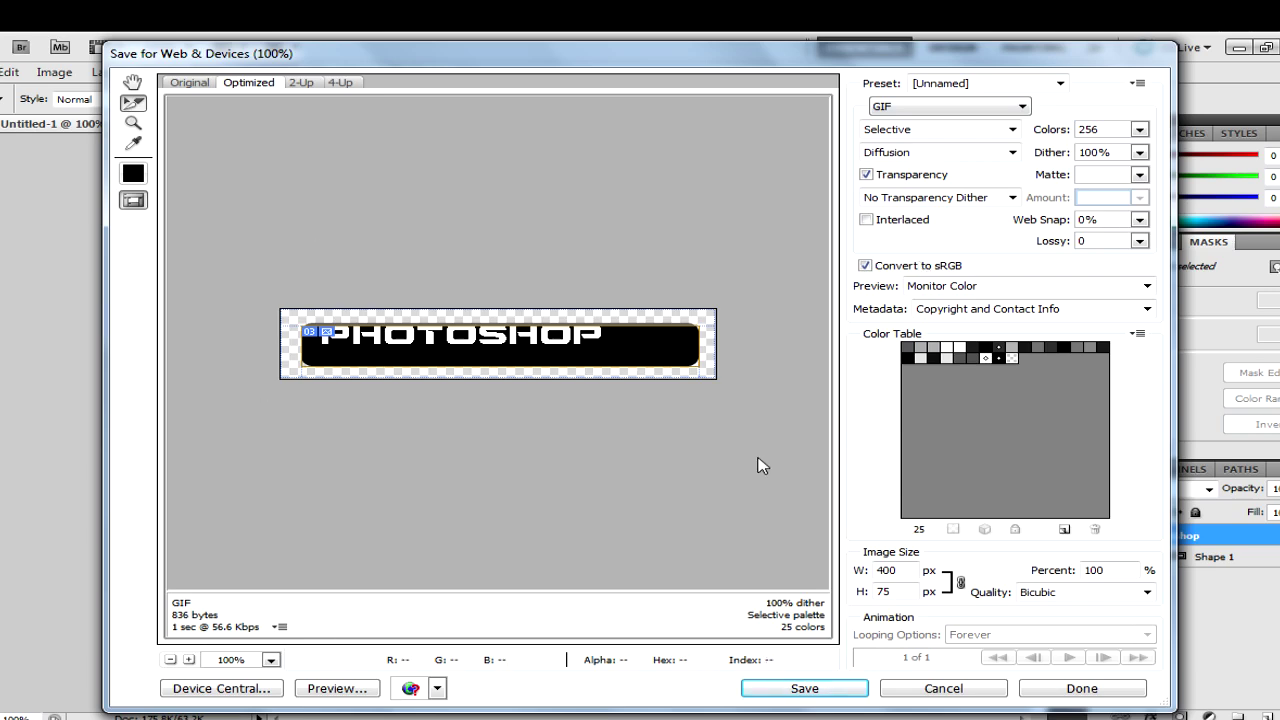
pyautogui.click(806, 688)
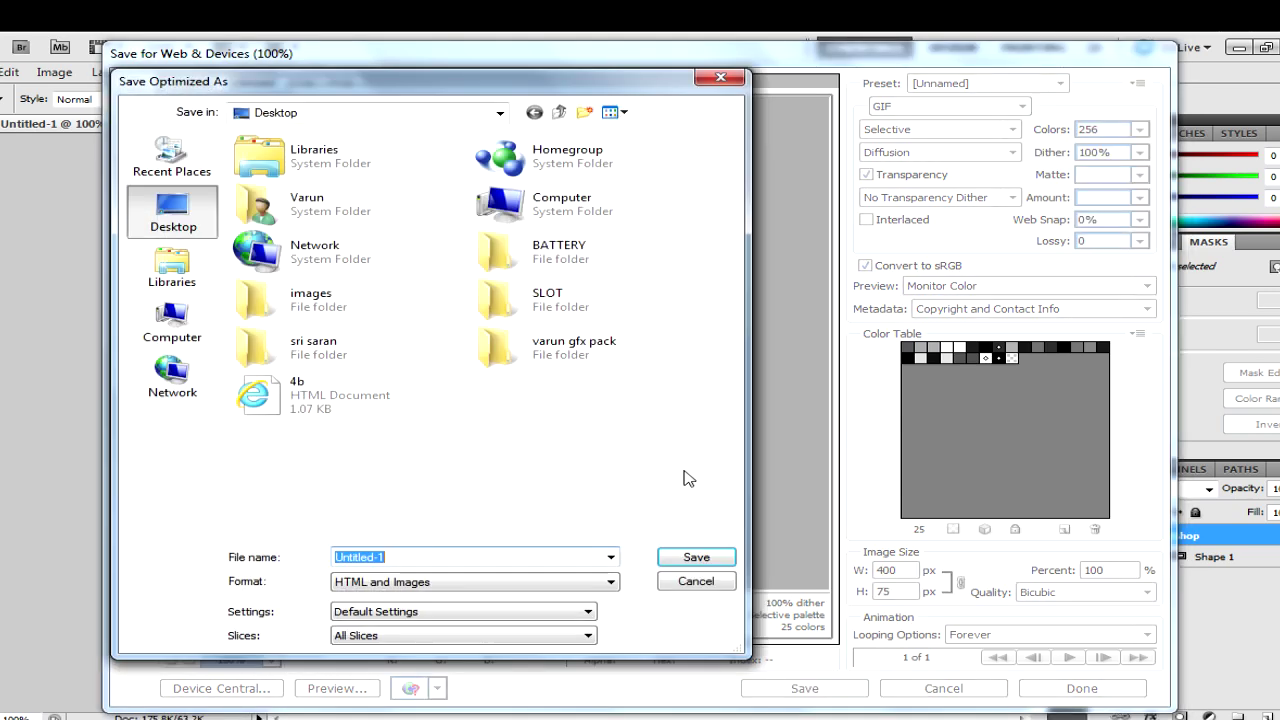
pyautogui.click(496, 588)
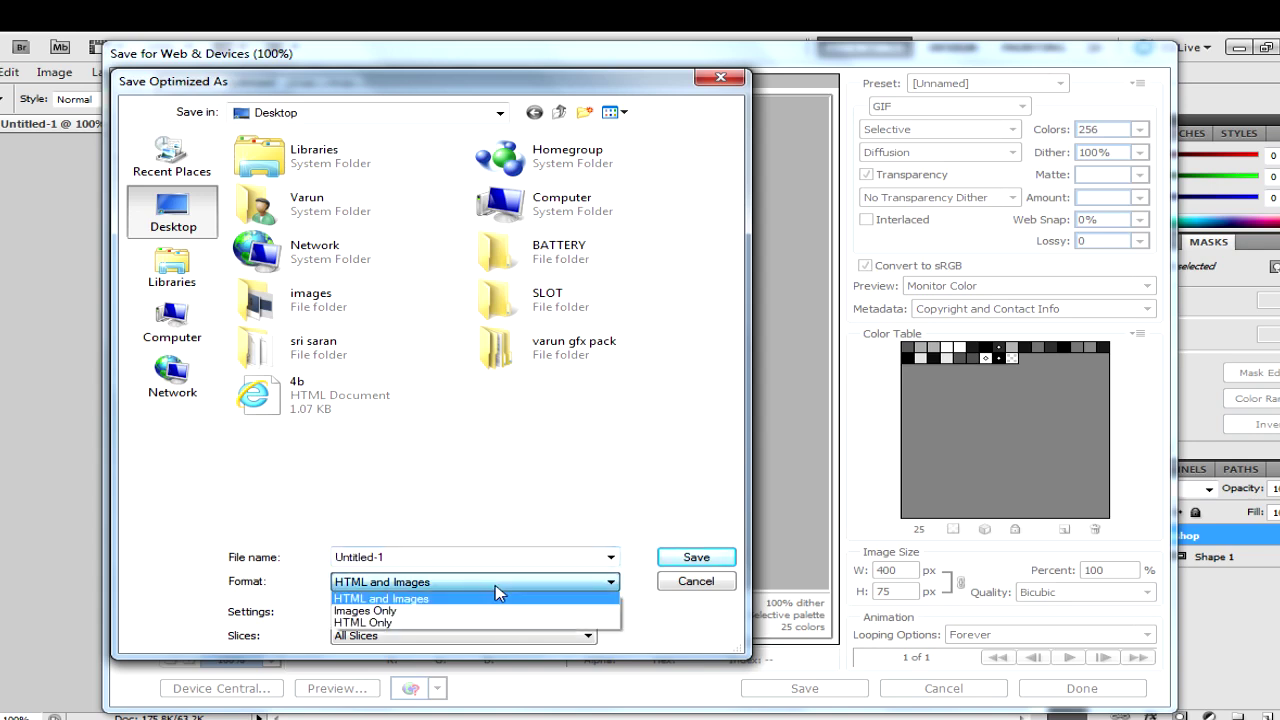
pyautogui.click(482, 588)
pyautogui.click(456, 600)
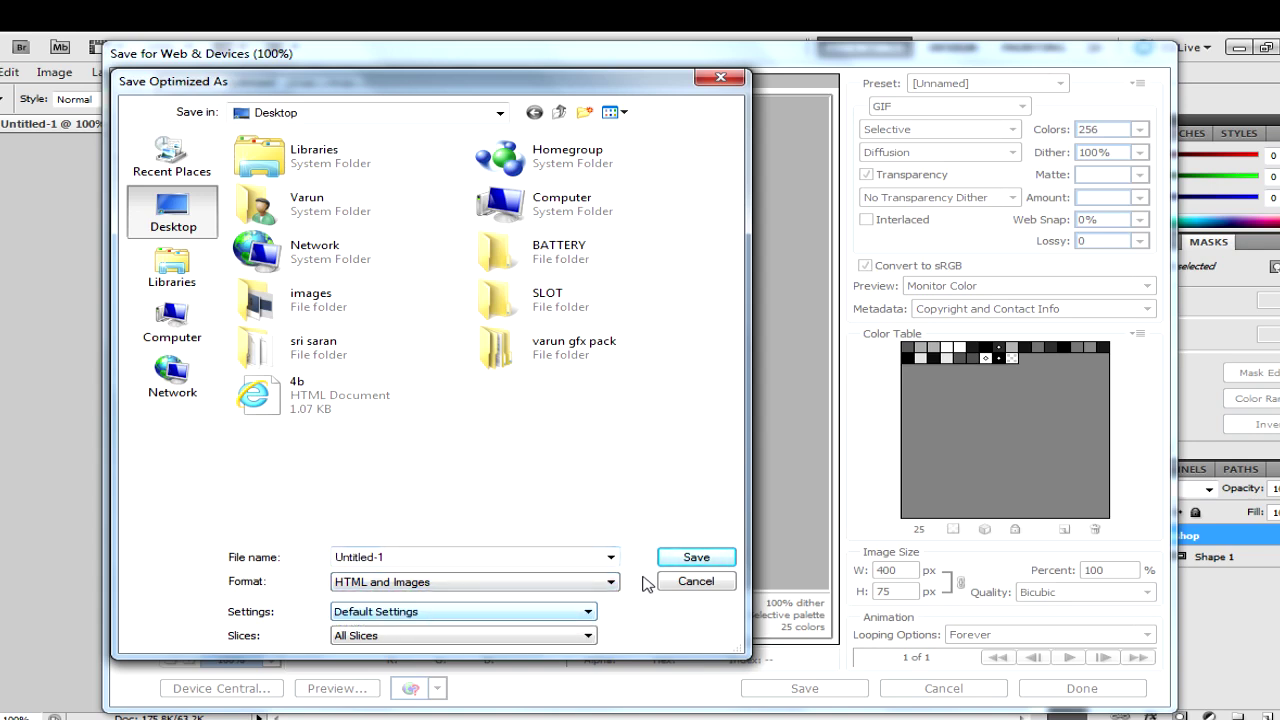
pyautogui.click(709, 556)
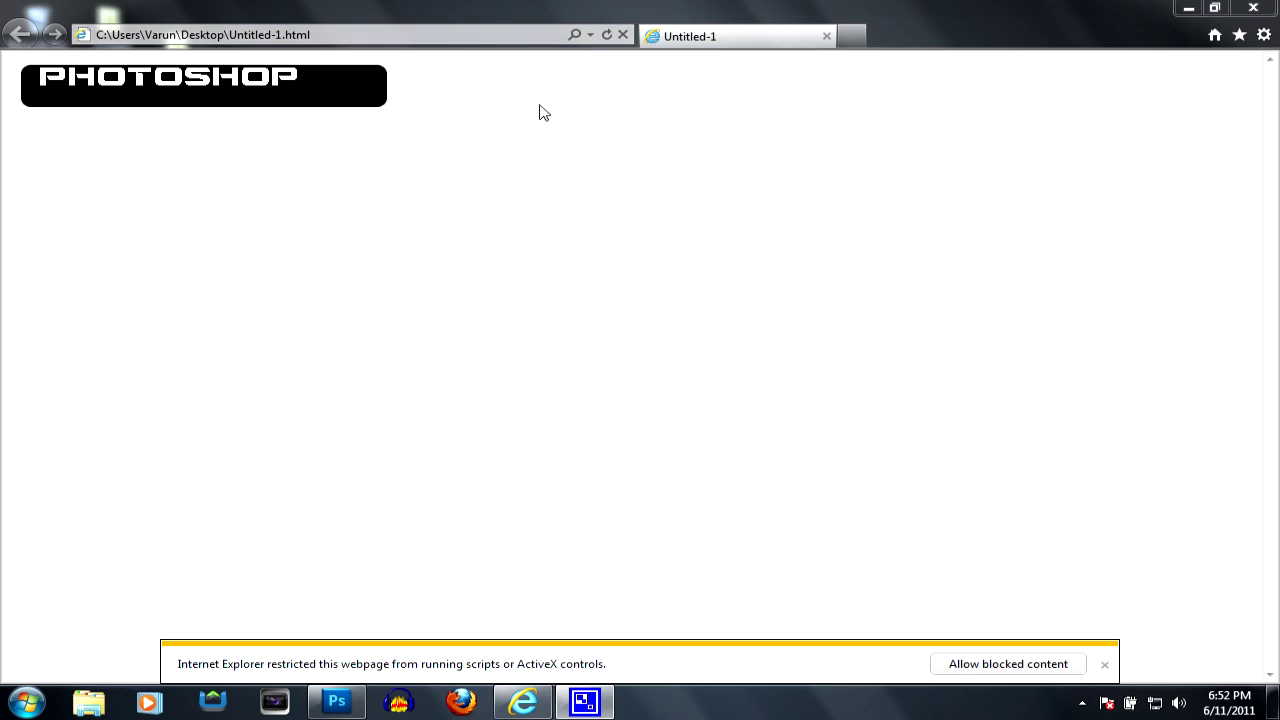
# - Click the PHOTOSHOP button in Untitled-1.html to test its google.com link
pyautogui.click(150, 85)
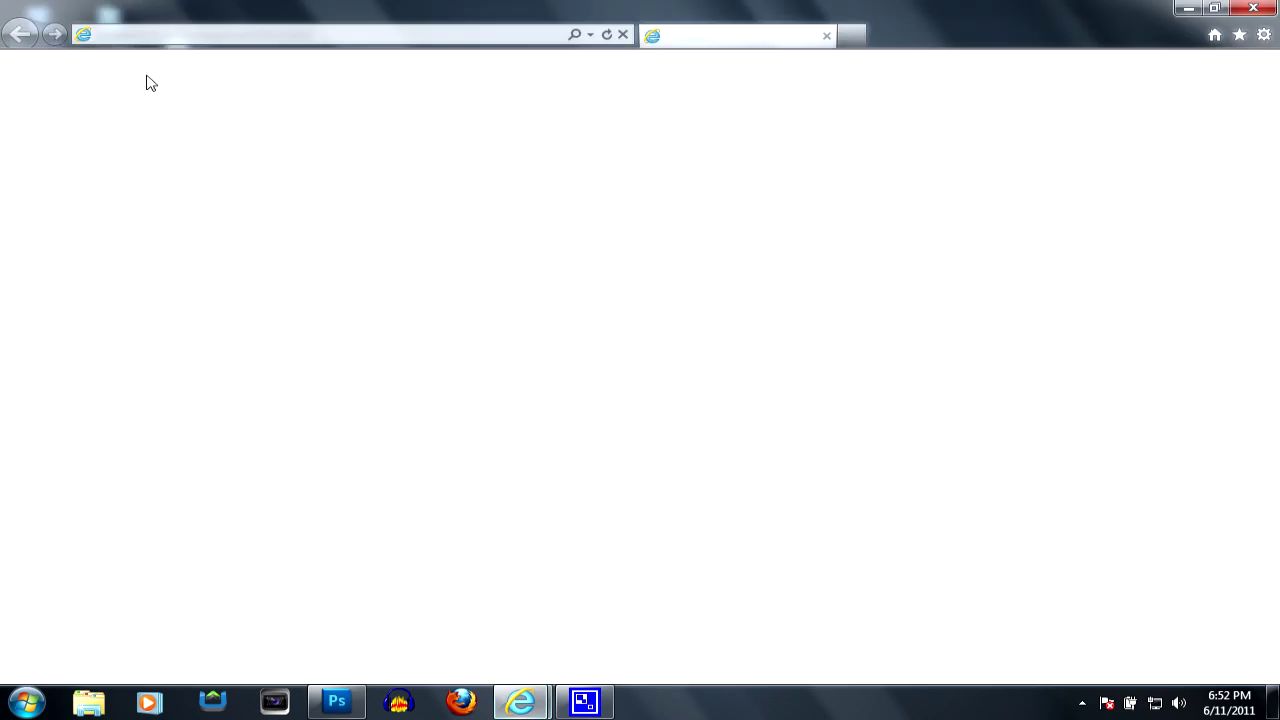